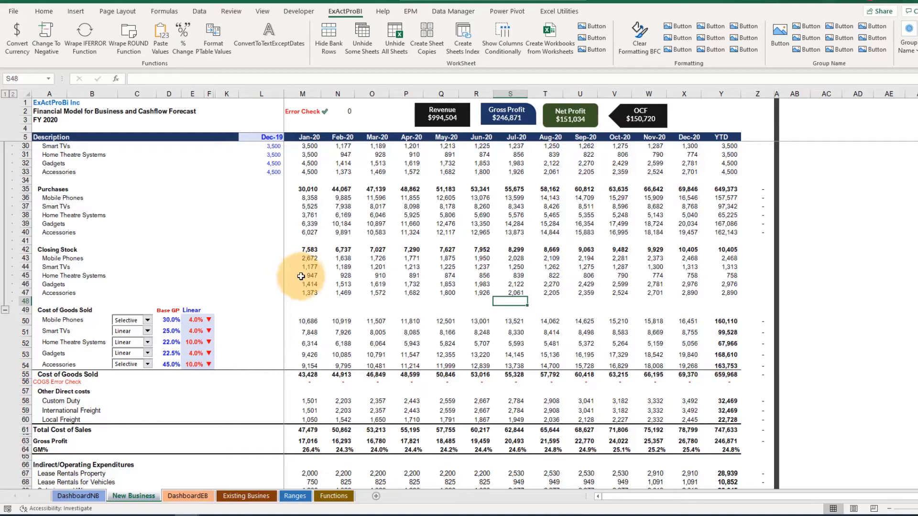
Step: Look over the financial forecast sheet and the full Financial Performance Dashboard, including the cashflow and sale share charts
{"action": "scroll", "coordinate": [309, 295], "scroll_direction": "down", "scroll_amount": 2}
{"action": "scroll", "coordinate": [308, 295], "scroll_direction": "up", "scroll_amount": 5}
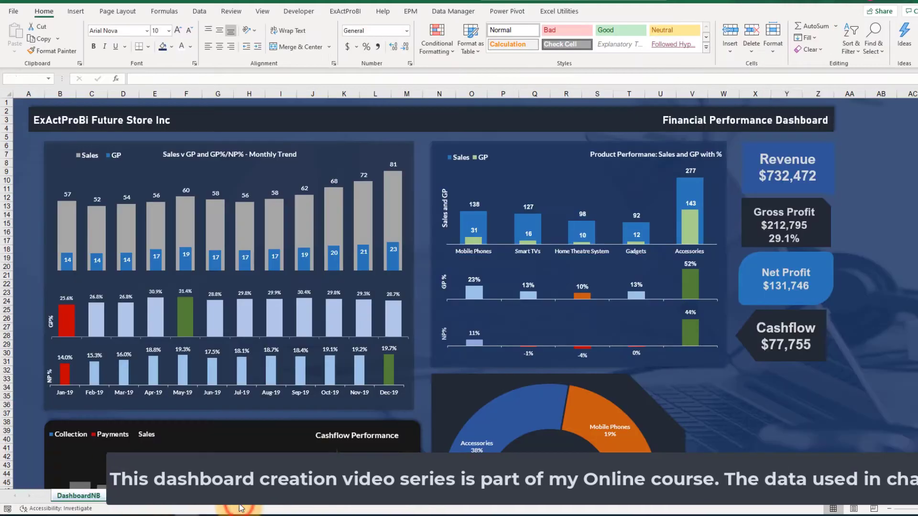
{"action": "scroll", "coordinate": [752, 353], "scroll_direction": "down", "scroll_amount": 7}
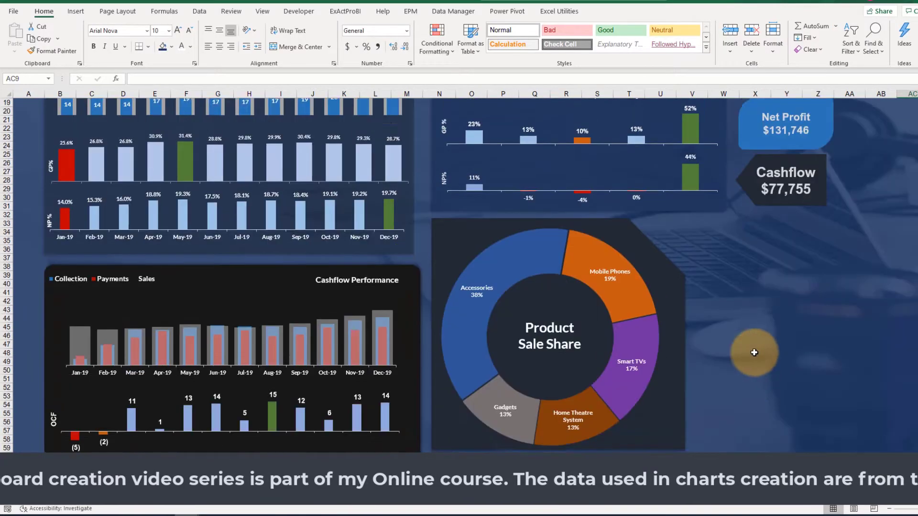
{"action": "scroll", "coordinate": [749, 350], "scroll_direction": "up", "scroll_amount": 9}
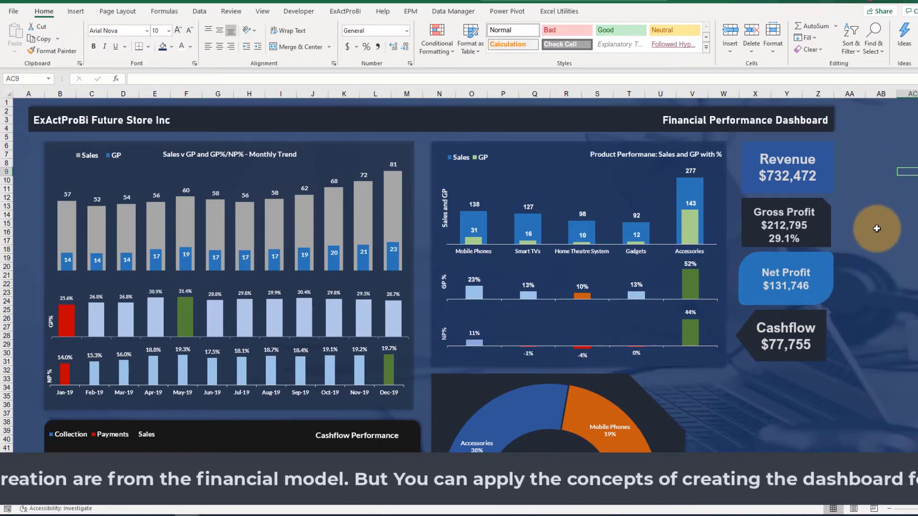
{"action": "scroll", "coordinate": [877, 228], "scroll_direction": "down", "scroll_amount": 4}
{"action": "scroll", "coordinate": [877, 229], "scroll_direction": "up", "scroll_amount": 4}
Step: Examine the Revenue, Gross Profit, Net Profit and Cashflow cards and the New Business sheet their linked cells come from
{"action": "left_click", "coordinate": [893, 188]}
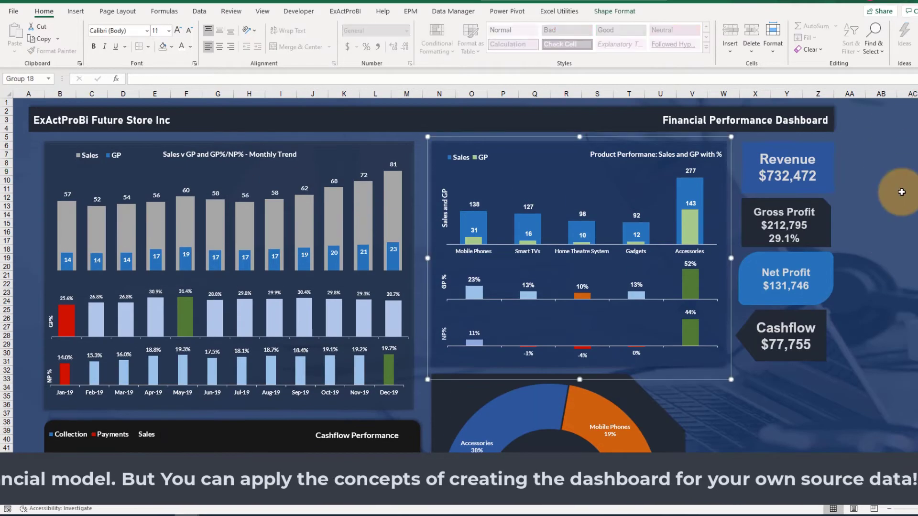
{"action": "left_click", "coordinate": [549, 160]}
{"action": "left_click", "coordinate": [758, 165]}
{"action": "left_click", "coordinate": [765, 221]}
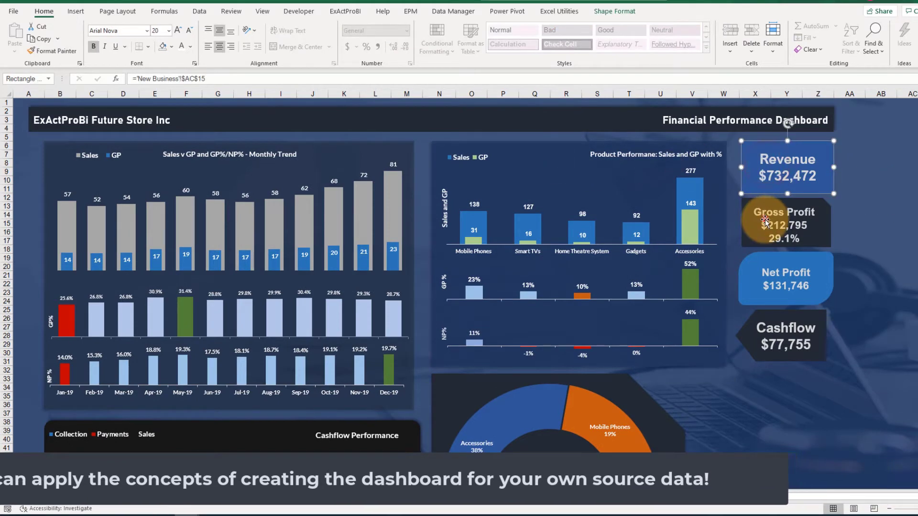
{"action": "left_click", "coordinate": [782, 280]}
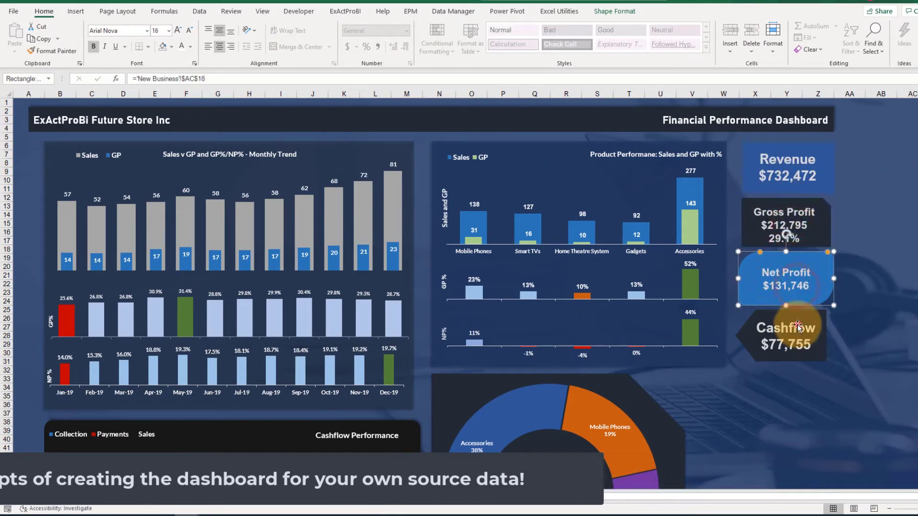
{"action": "left_click", "coordinate": [782, 328]}
{"action": "key", "text": "ctrl+Page_Up"}
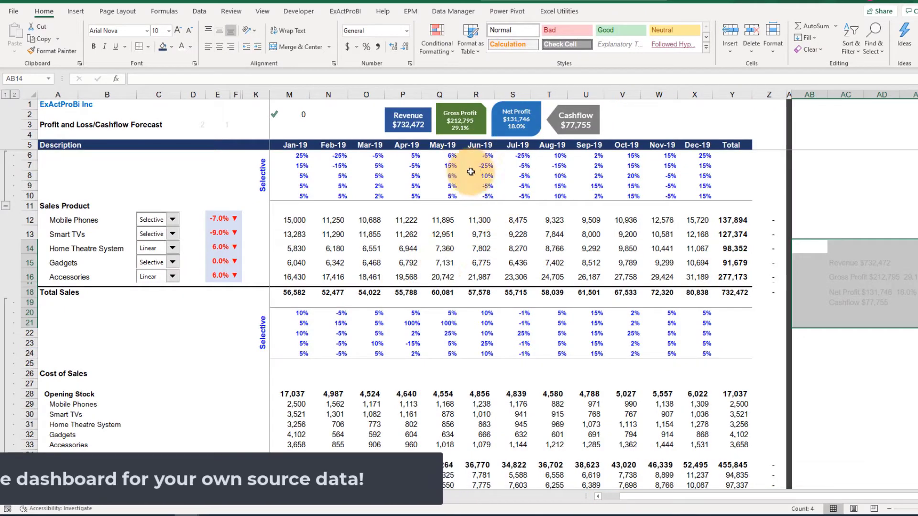
{"action": "key", "text": "ctrl+Page_Down"}
{"action": "left_click", "coordinate": [787, 167]}
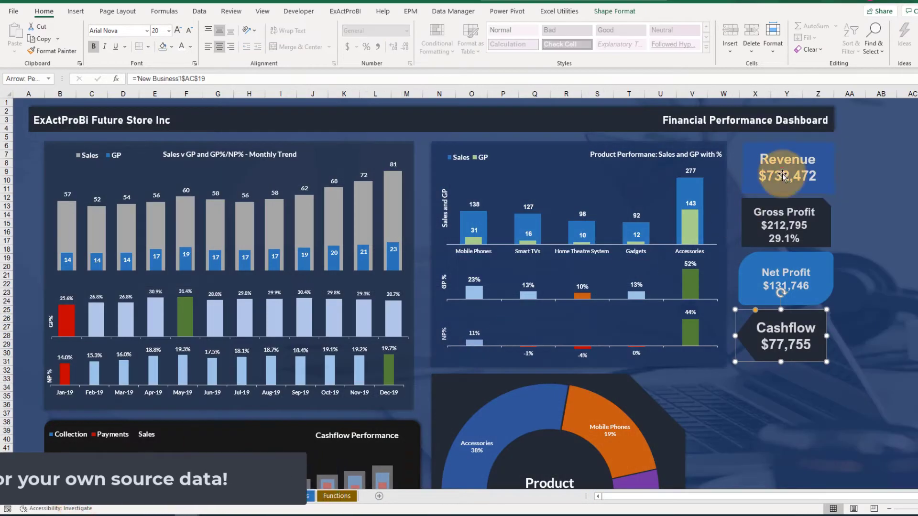
{"action": "left_click", "coordinate": [779, 237]}
{"action": "left_click", "coordinate": [785, 271]}
{"action": "left_click", "coordinate": [779, 337]}
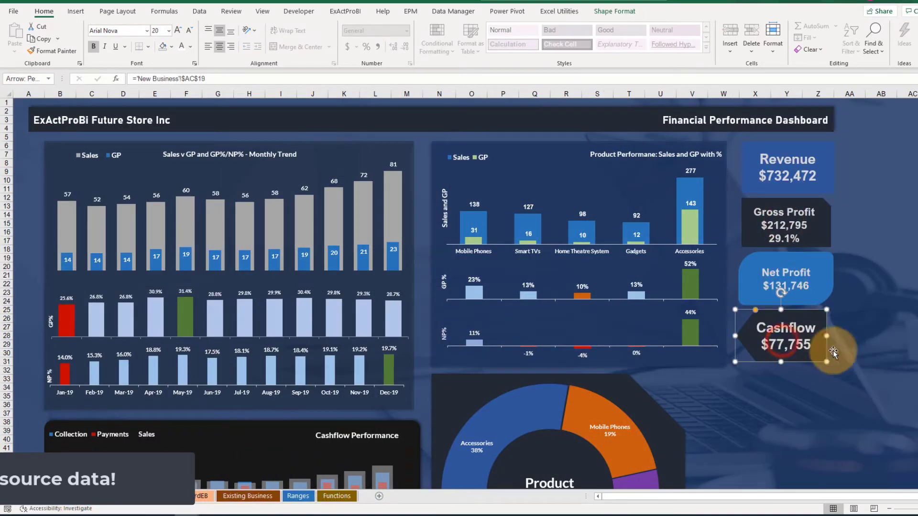
{"action": "left_click", "coordinate": [879, 344]}
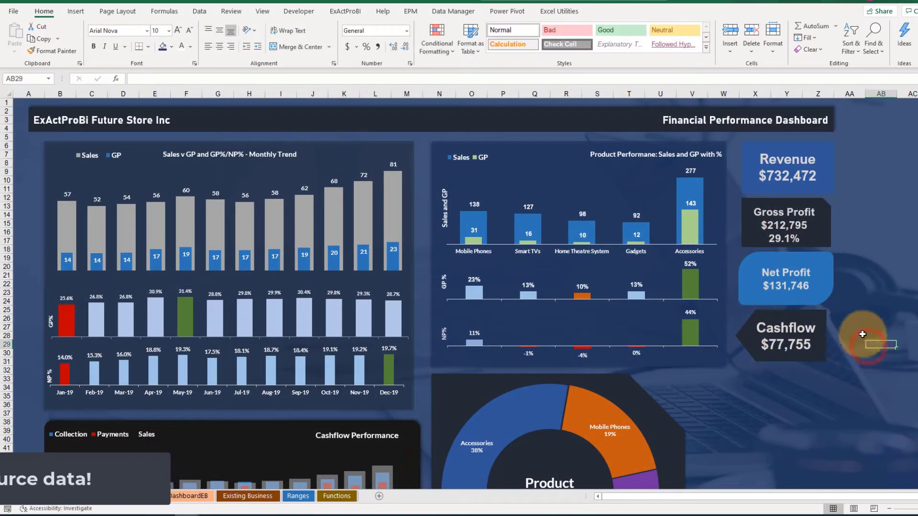
Step: Inspect the grouped monthly trend and product performance charts and the header banner of the dashboard
{"action": "left_click", "coordinate": [540, 146]}
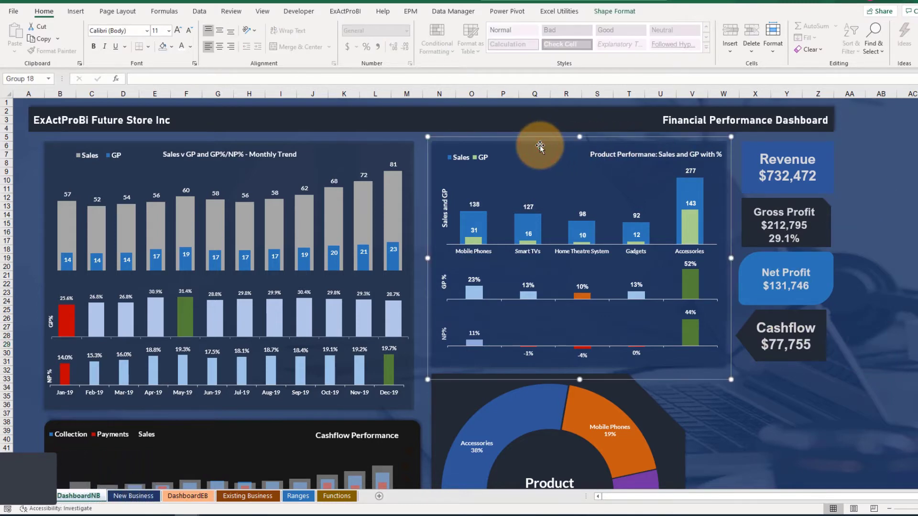
{"action": "left_click", "coordinate": [385, 140]}
{"action": "left_click", "coordinate": [482, 143]}
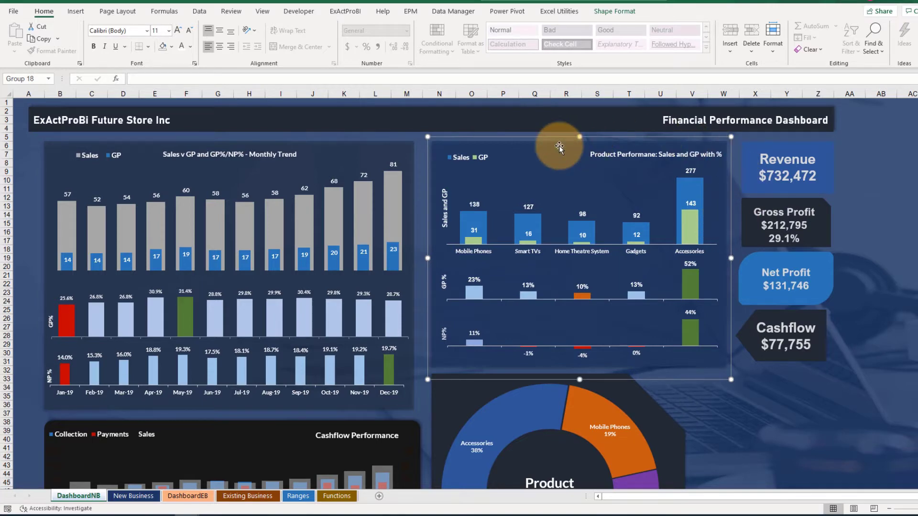
{"action": "left_click", "coordinate": [389, 143]}
{"action": "scroll", "coordinate": [765, 359], "scroll_direction": "down", "scroll_amount": 5}
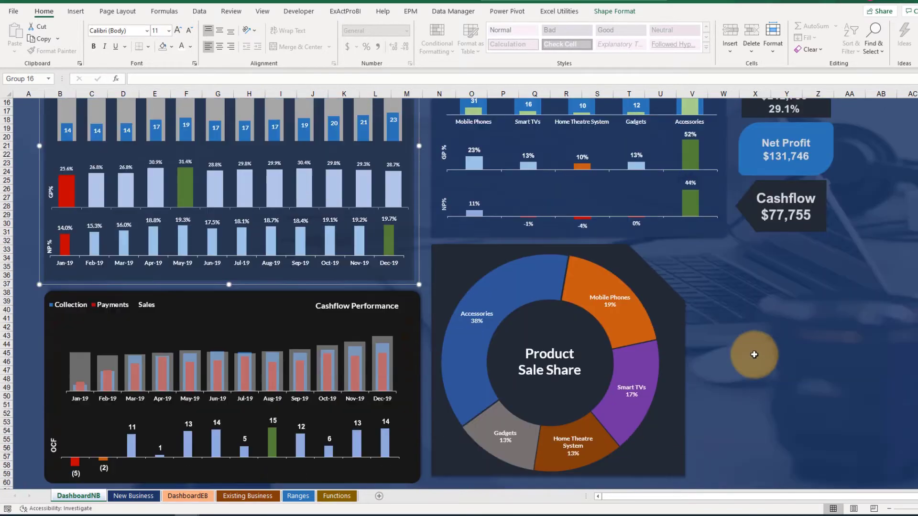
{"action": "scroll", "coordinate": [755, 355], "scroll_direction": "up", "scroll_amount": 5}
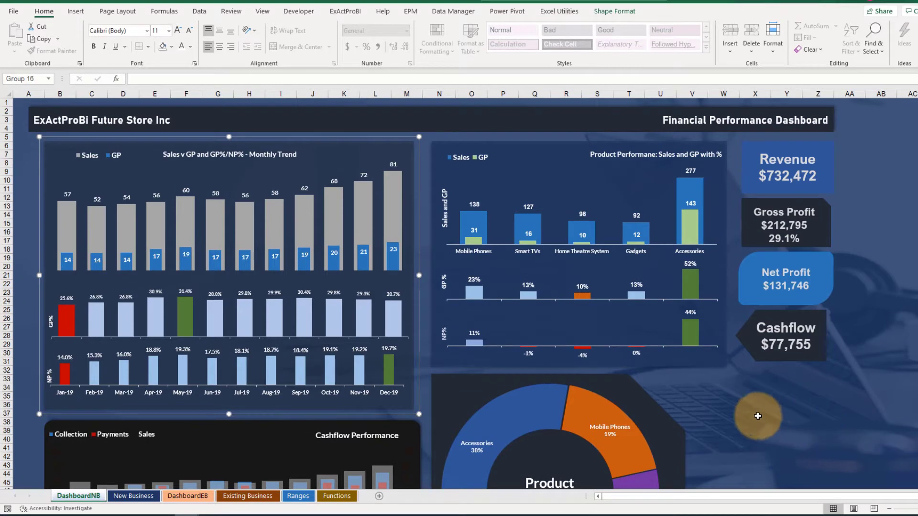
{"action": "left_click", "coordinate": [385, 115]}
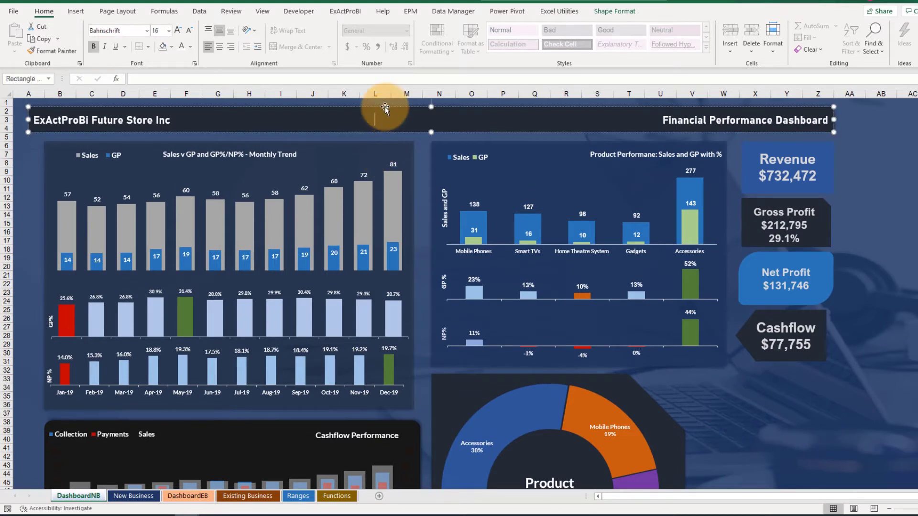
{"action": "left_click", "coordinate": [899, 144]}
Step: Review the whole dashboard layout, down to the Cashflow Performance and Product Sale Share charts
{"action": "scroll", "coordinate": [878, 220], "scroll_direction": "down", "scroll_amount": 2}
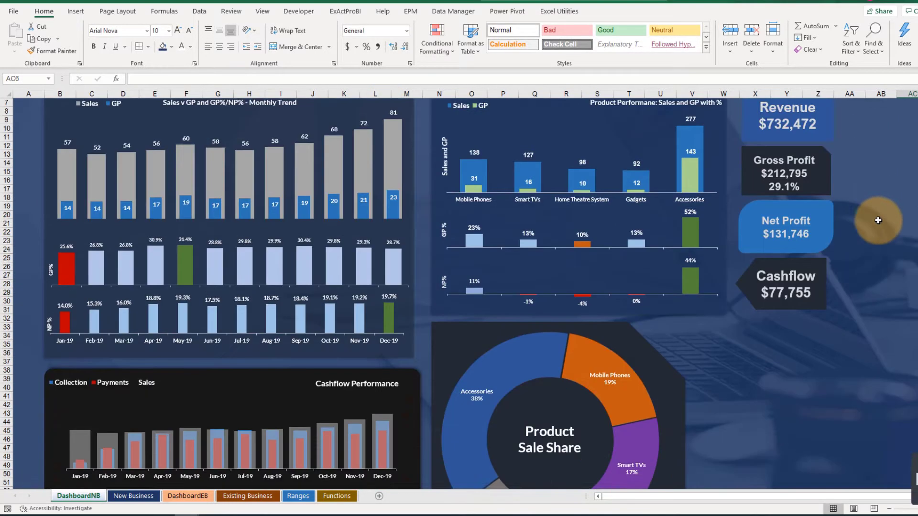
{"action": "scroll", "coordinate": [878, 220], "scroll_direction": "down", "scroll_amount": 8}
{"action": "scroll", "coordinate": [872, 220], "scroll_direction": "up", "scroll_amount": 10}
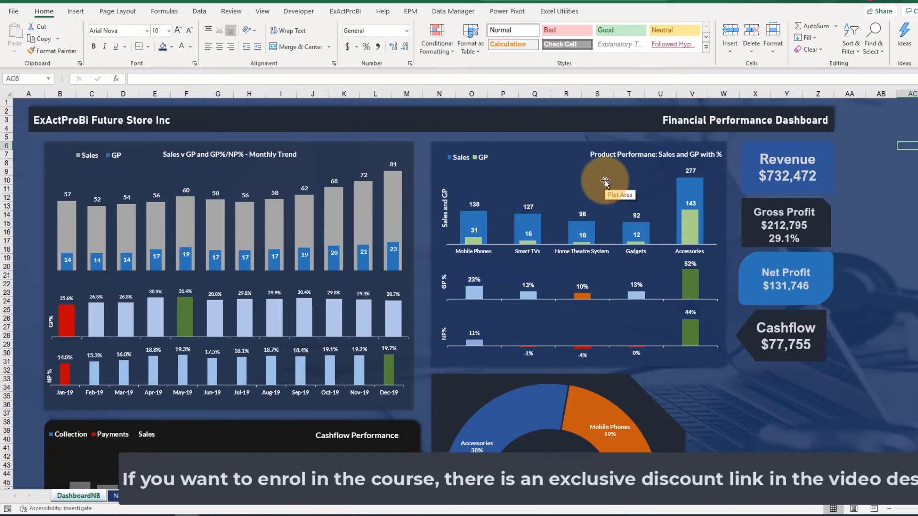
{"action": "scroll", "coordinate": [548, 263], "scroll_direction": "down", "scroll_amount": 6}
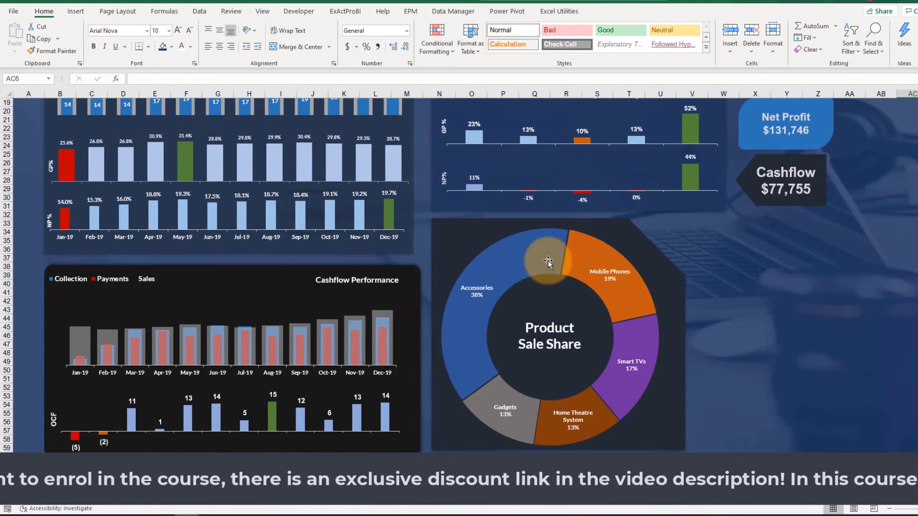
{"action": "scroll", "coordinate": [548, 263], "scroll_direction": "up", "scroll_amount": 6}
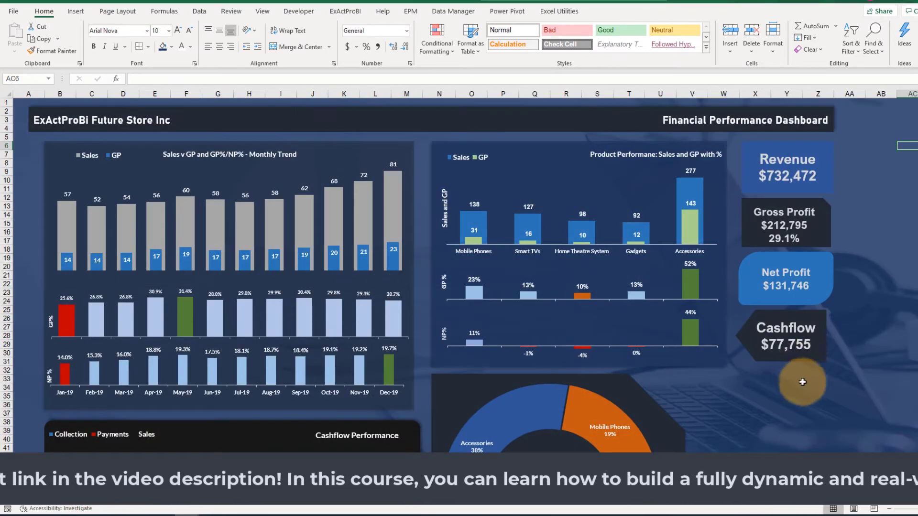
{"action": "scroll", "coordinate": [766, 395], "scroll_direction": "down", "scroll_amount": 7}
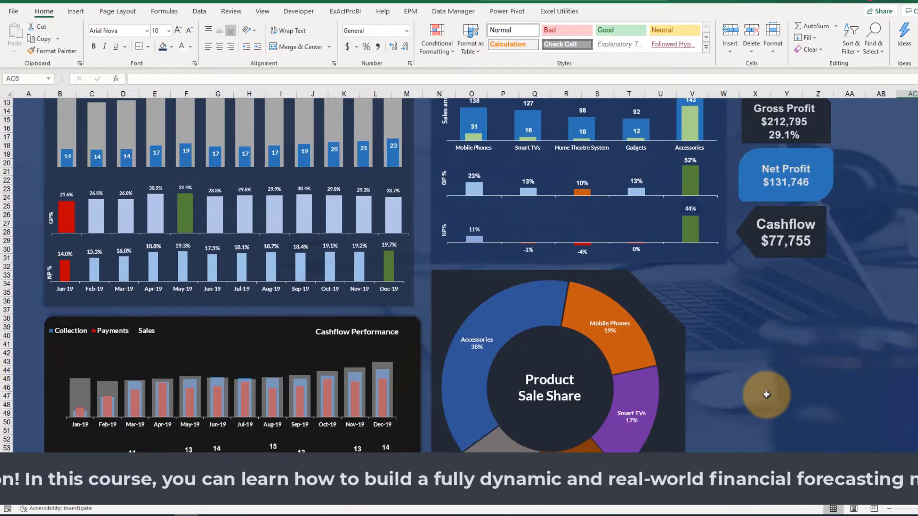
{"action": "scroll", "coordinate": [767, 395], "scroll_direction": "up", "scroll_amount": 7}
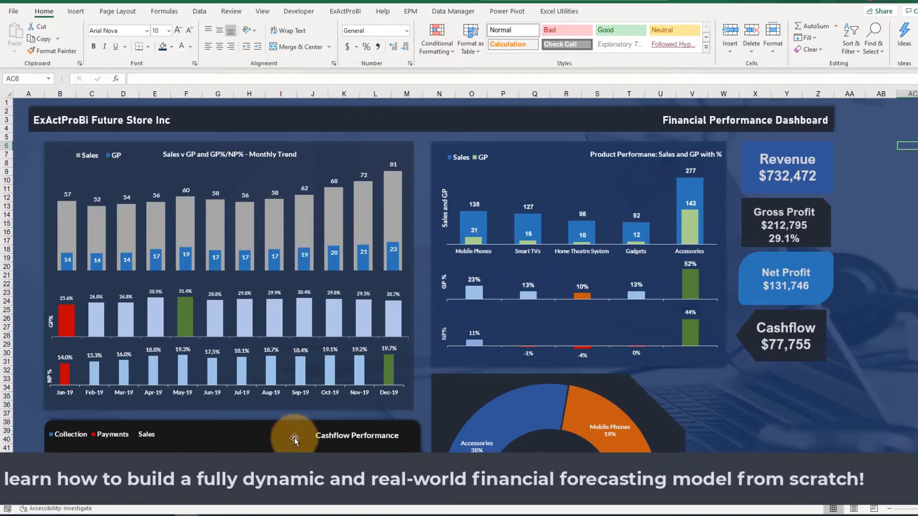
Step: Set the Mobile Phones sales growth method to Linear on the New Business sheet and return to the DashboardNB sheet
{"action": "left_click", "coordinate": [141, 496]}
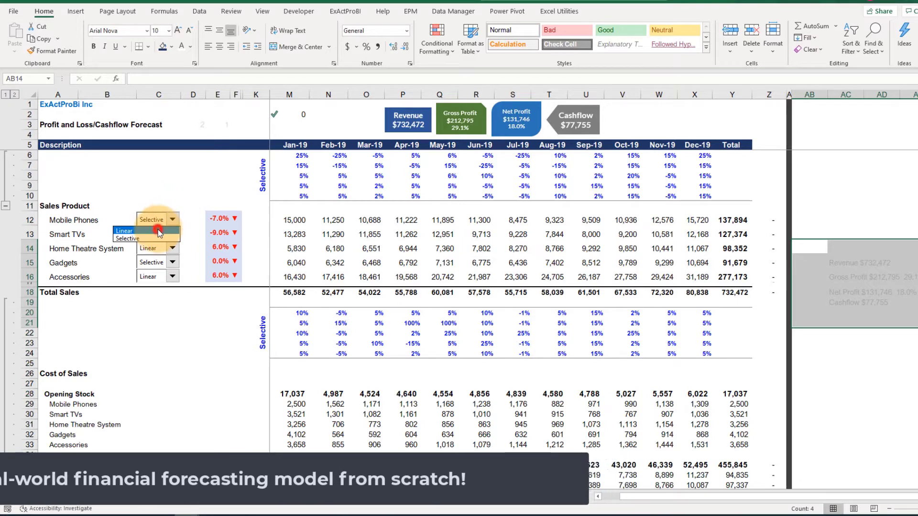
{"action": "left_click", "coordinate": [160, 231]}
{"action": "left_click", "coordinate": [90, 499]}
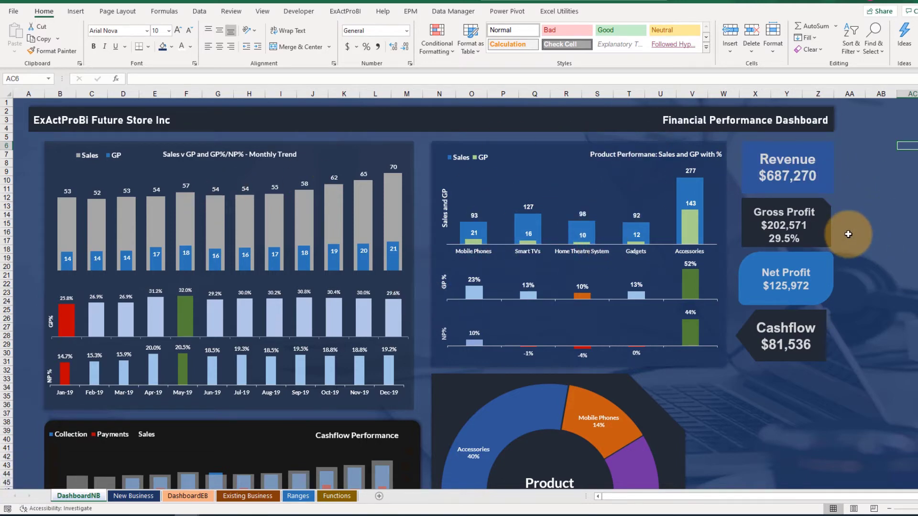
Step: Check the dashboard's charts and KPI cards against the New Business sheet after the Mobile Phones growth method change
{"action": "scroll", "coordinate": [848, 234], "scroll_direction": "down", "scroll_amount": 4}
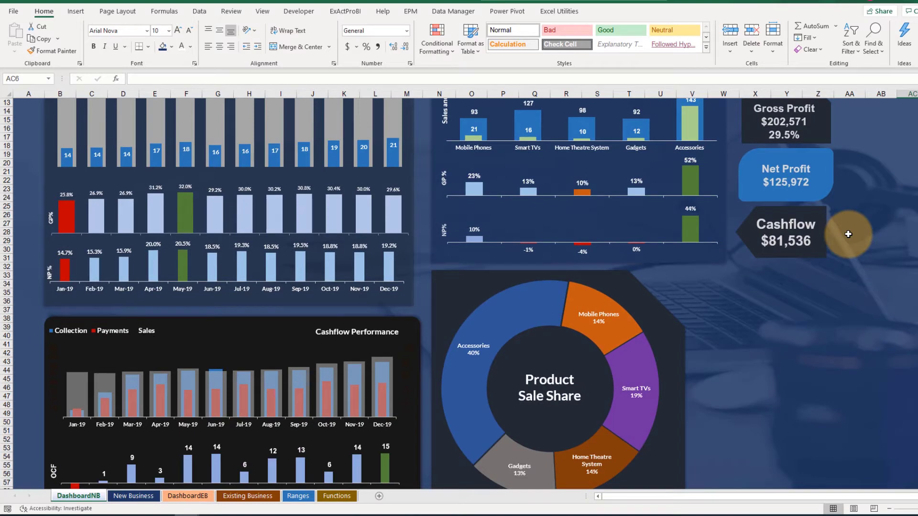
{"action": "scroll", "coordinate": [848, 235], "scroll_direction": "down", "scroll_amount": 1}
{"action": "scroll", "coordinate": [848, 235], "scroll_direction": "up", "scroll_amount": 5}
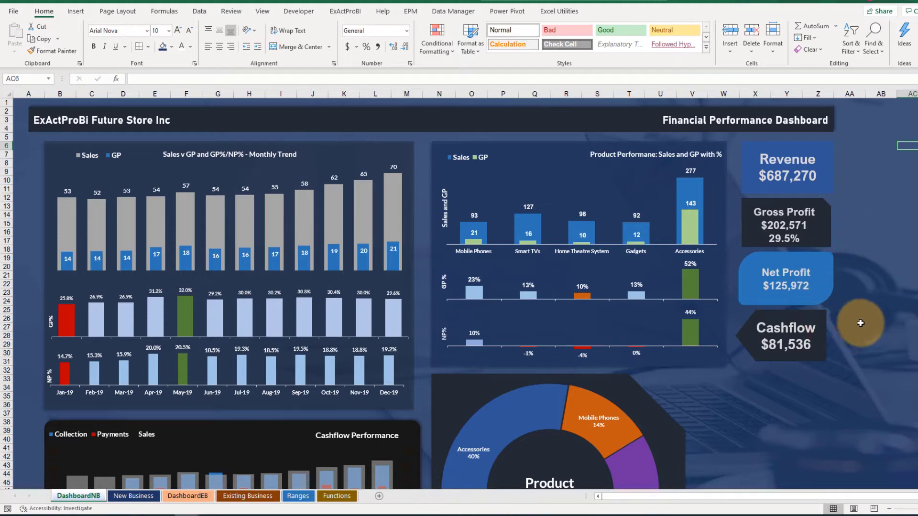
{"action": "left_click", "coordinate": [133, 496]}
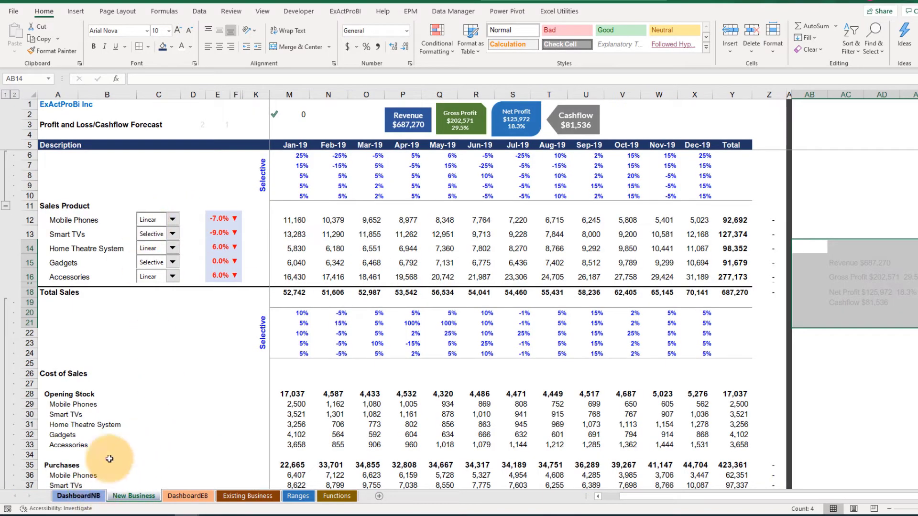
{"action": "left_click", "coordinate": [95, 498]}
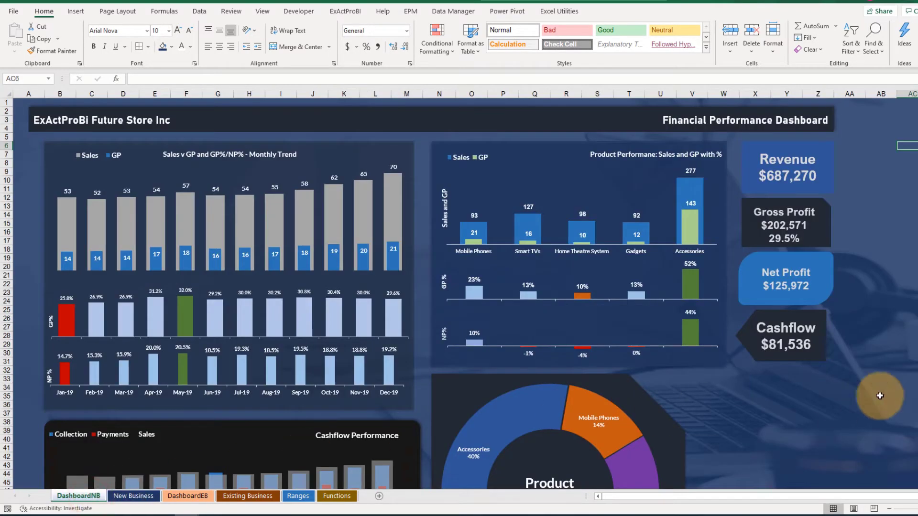
{"action": "scroll", "coordinate": [825, 359], "scroll_direction": "down", "scroll_amount": 8}
{"action": "scroll", "coordinate": [836, 352], "scroll_direction": "up", "scroll_amount": 4}
{"action": "scroll", "coordinate": [777, 354], "scroll_direction": "up", "scroll_amount": 4}
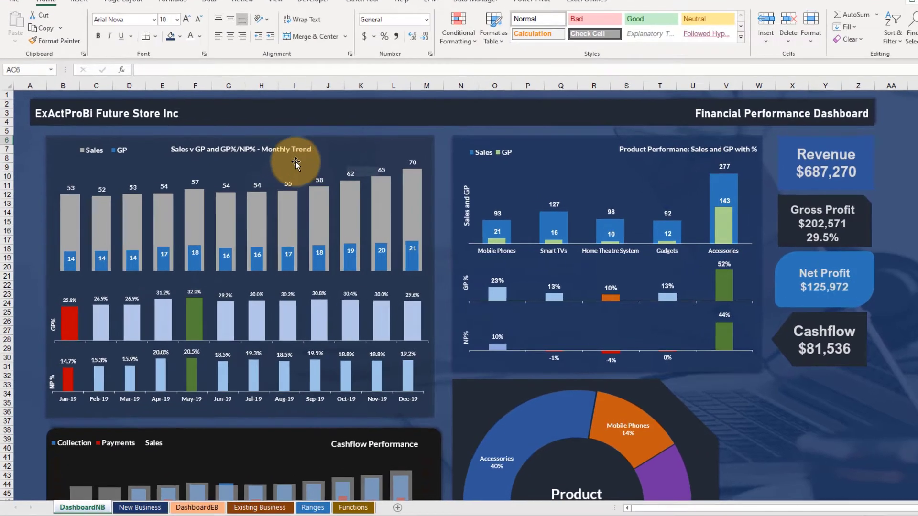
Step: Inspect the Sales and GP, GP% and NP% column charts and the background rectangle that make up the monthly trend group
{"action": "left_click", "coordinate": [297, 158]}
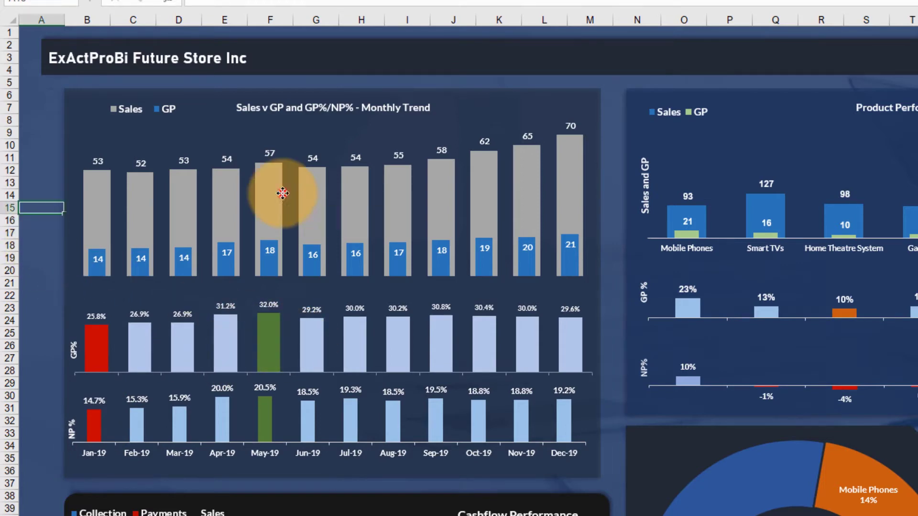
{"action": "left_click", "coordinate": [398, 230]}
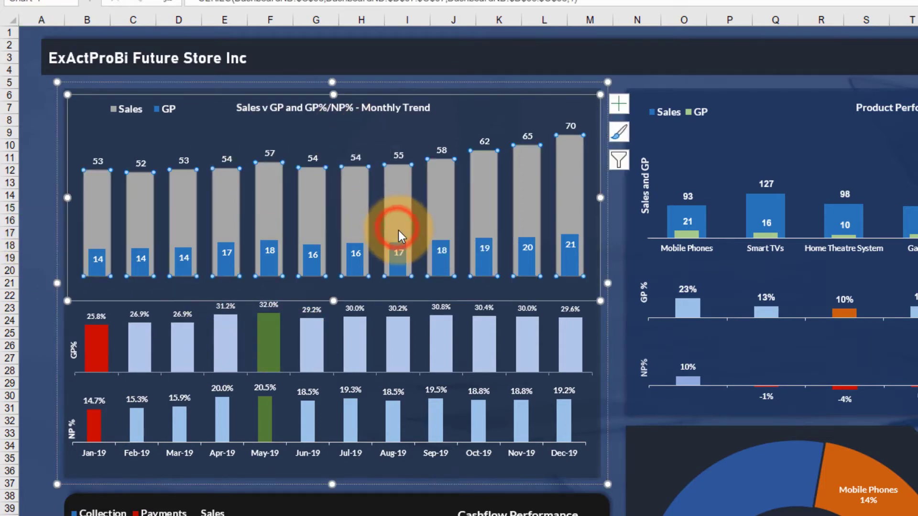
{"action": "left_click", "coordinate": [391, 351]}
{"action": "left_click", "coordinate": [379, 420]}
{"action": "left_click", "coordinate": [393, 344]}
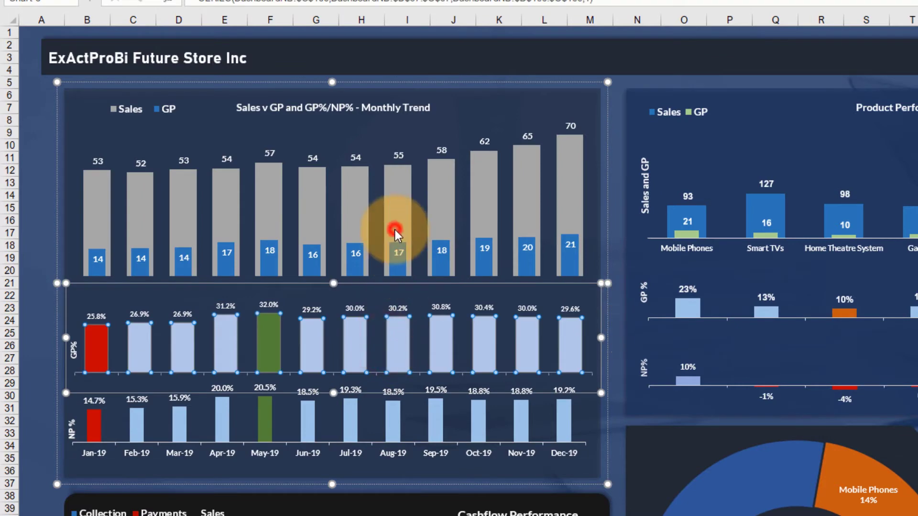
{"action": "left_click", "coordinate": [394, 230]}
{"action": "left_click", "coordinate": [403, 324]}
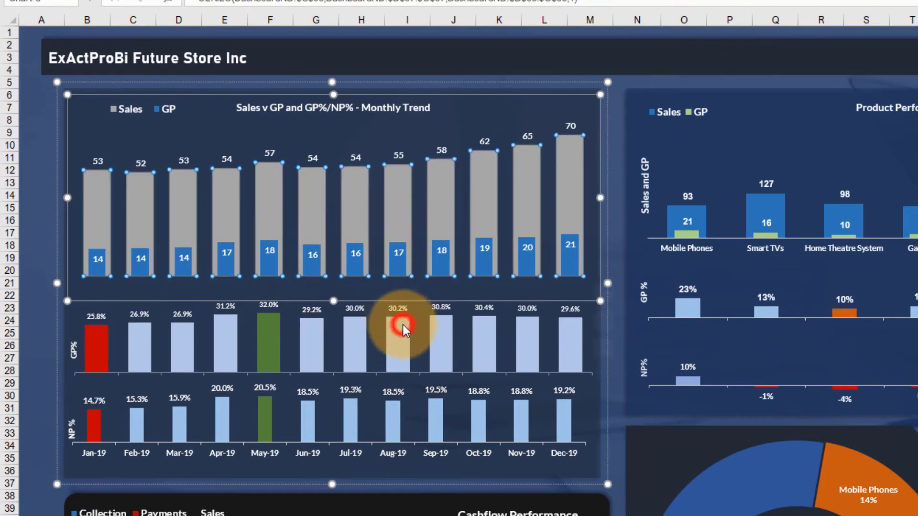
{"action": "left_click", "coordinate": [398, 419]}
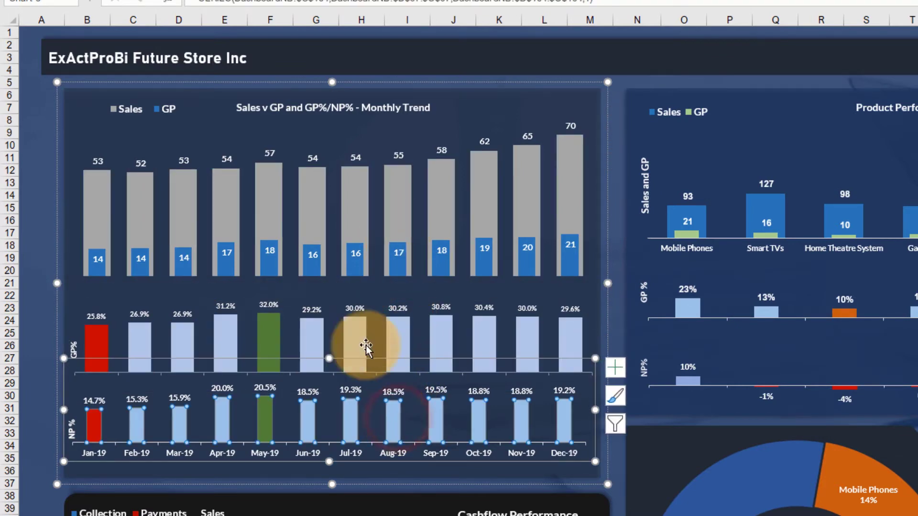
{"action": "left_click", "coordinate": [379, 89]}
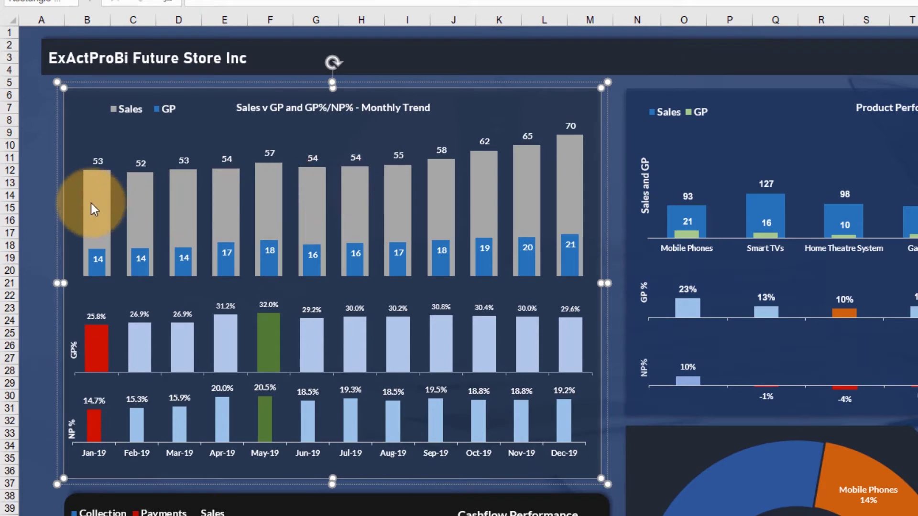
{"action": "left_click", "coordinate": [224, 209]}
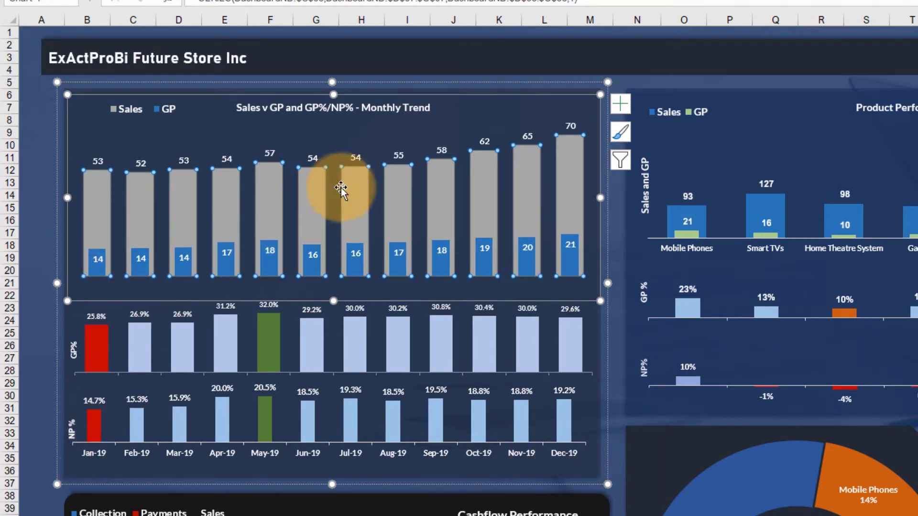
Step: Inspect the GP column series in the Sales and GP chart and the column series of the GP% chart
{"action": "left_click", "coordinate": [98, 268]}
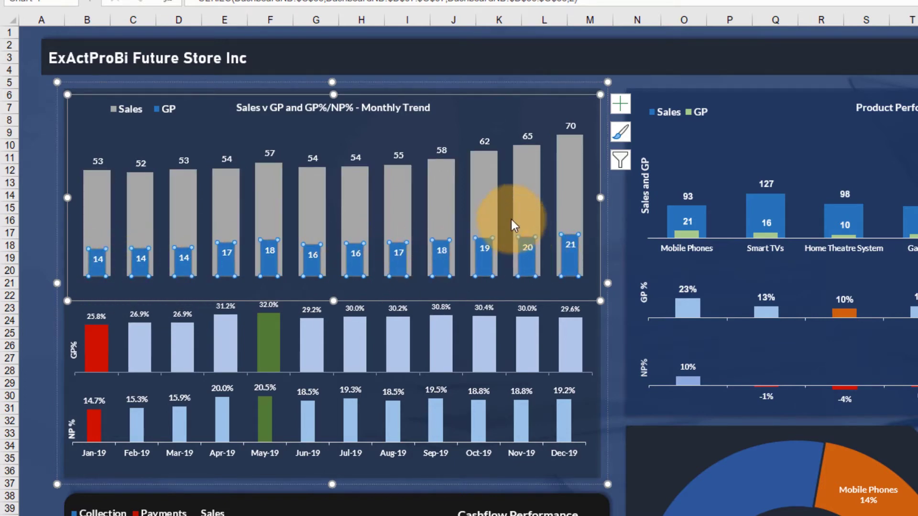
{"action": "mouse_move", "coordinate": [570, 265]}
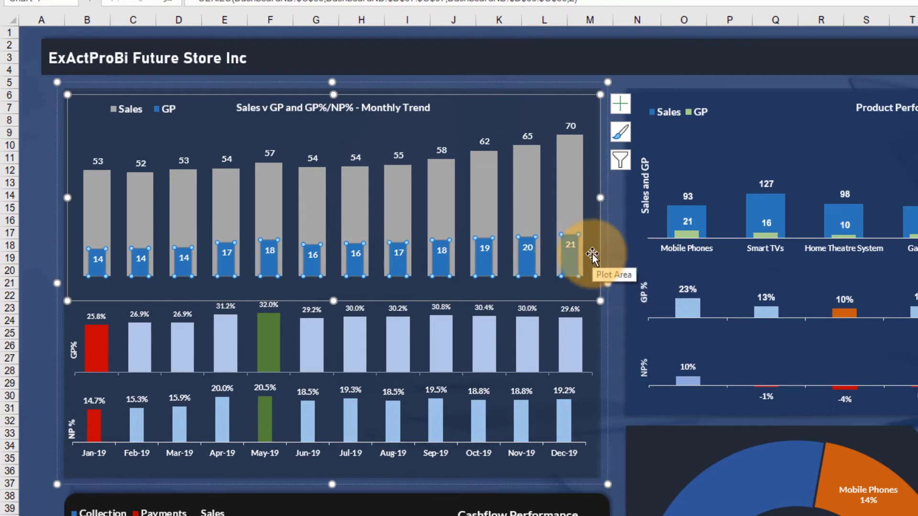
{"action": "left_click", "coordinate": [123, 344]}
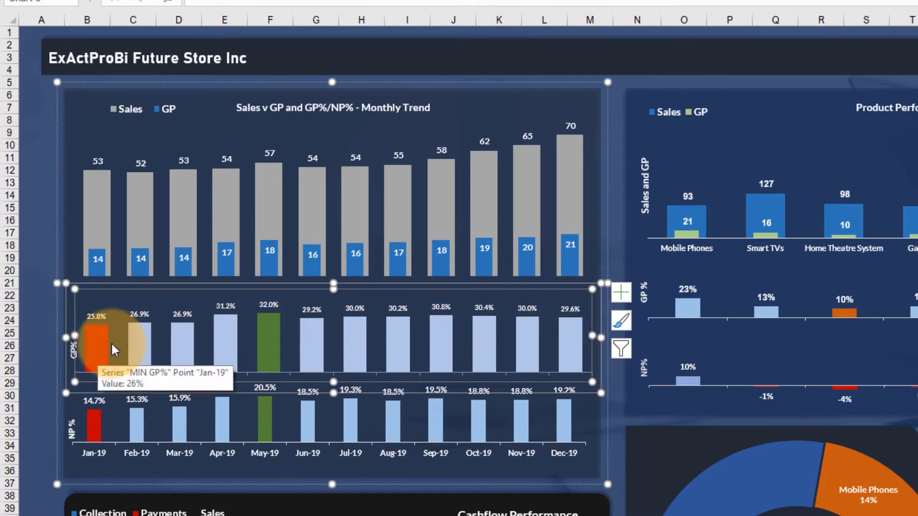
{"action": "left_click", "coordinate": [271, 337]}
{"action": "left_click", "coordinate": [95, 343]}
{"action": "left_click", "coordinate": [262, 336]}
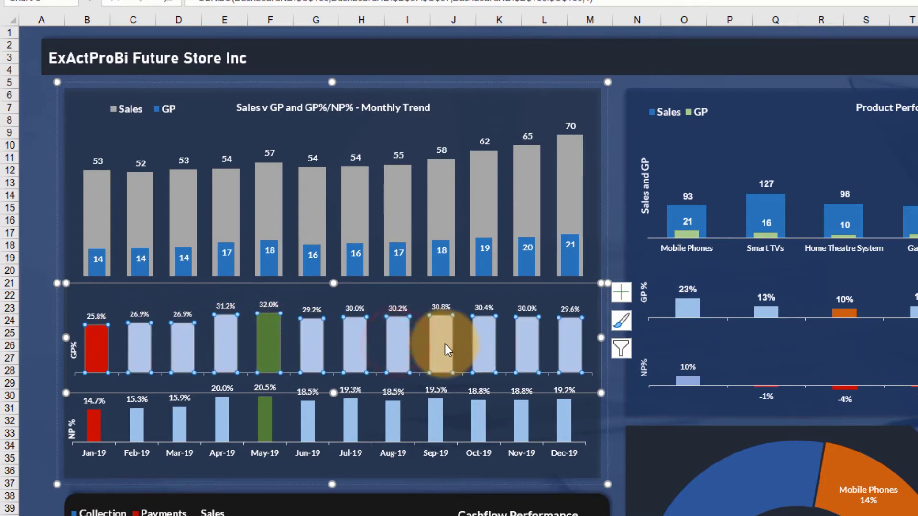
Step: Compare the MAX GP% series at May-19 with the MIN GP% series at Jan-19 in the GP% chart
{"action": "left_click", "coordinate": [271, 340]}
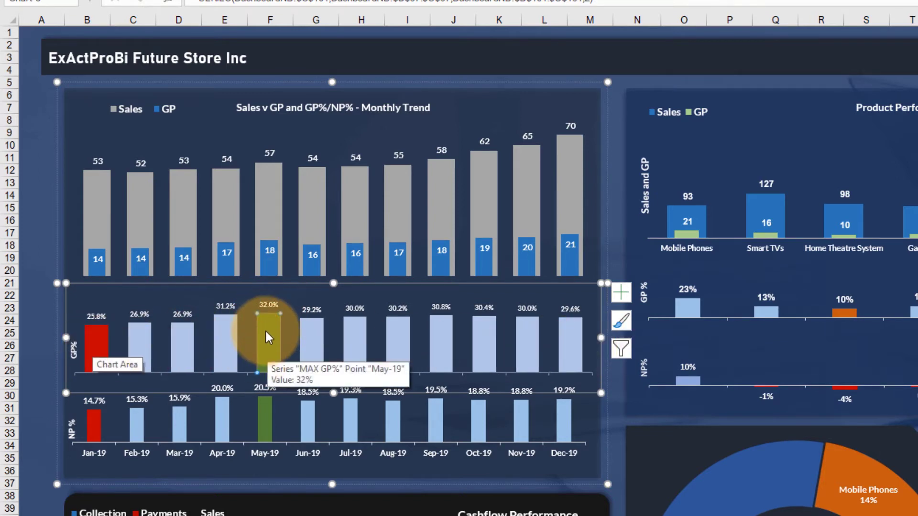
{"action": "left_click", "coordinate": [97, 343]}
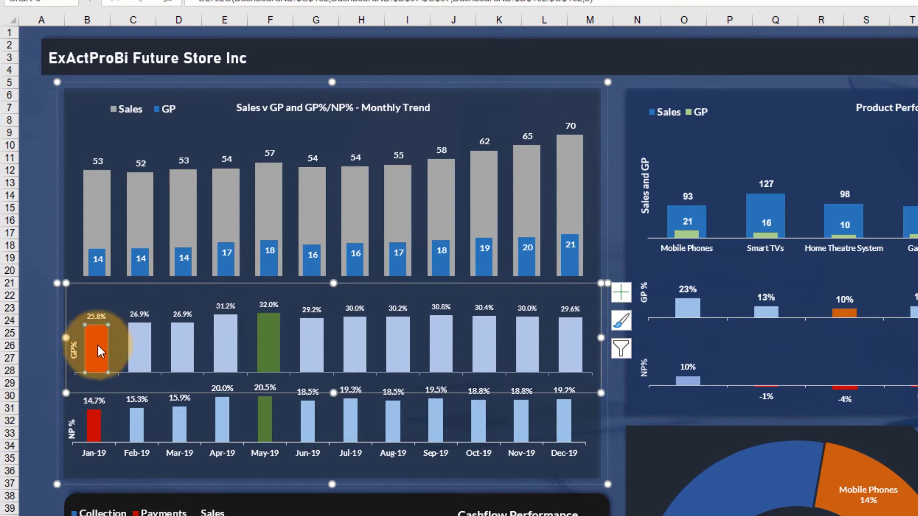
{"action": "mouse_move", "coordinate": [96, 348]}
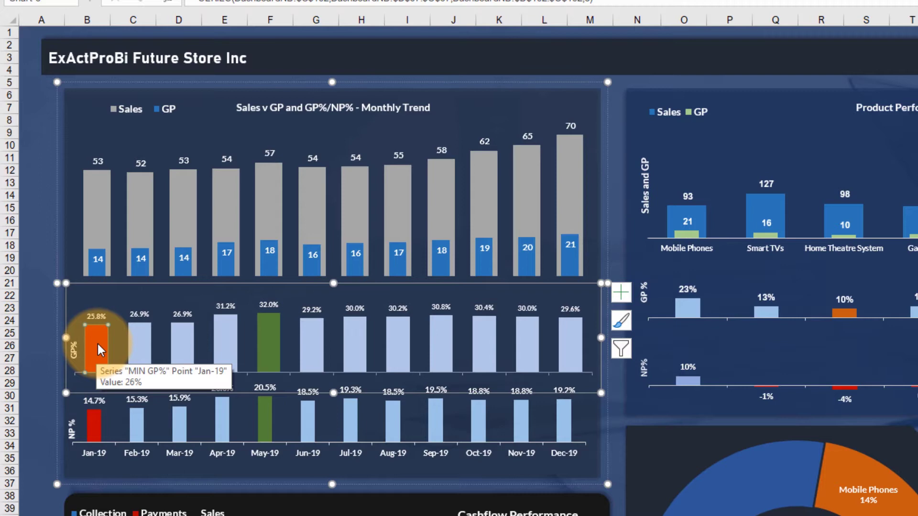
{"action": "left_click", "coordinate": [85, 337]}
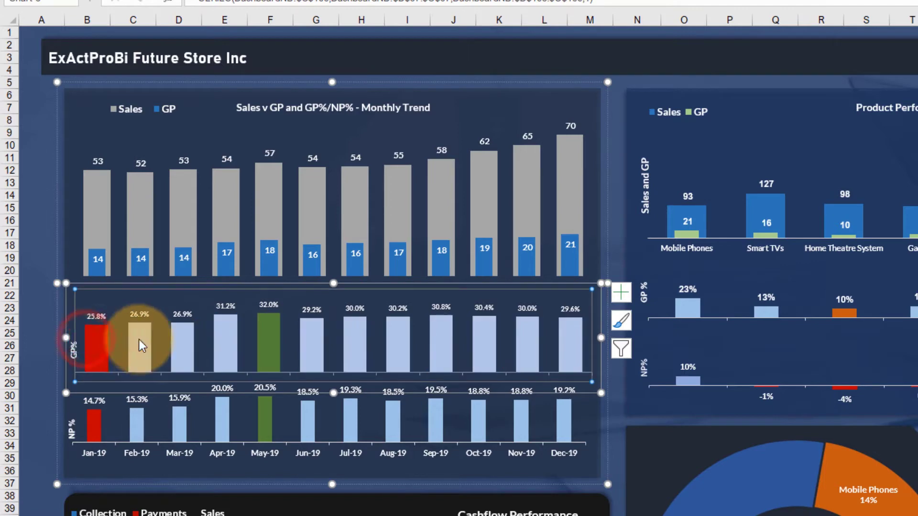
{"action": "left_click", "coordinate": [268, 331]}
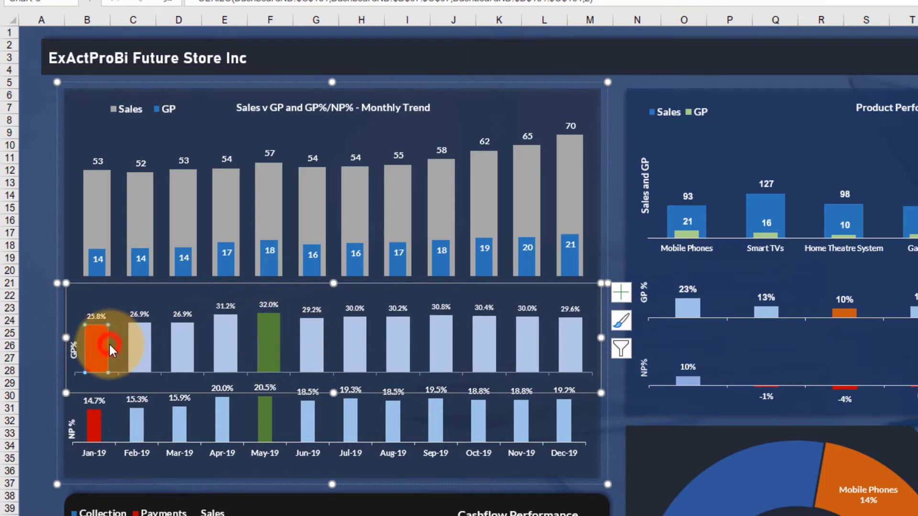
{"action": "left_click", "coordinate": [263, 346]}
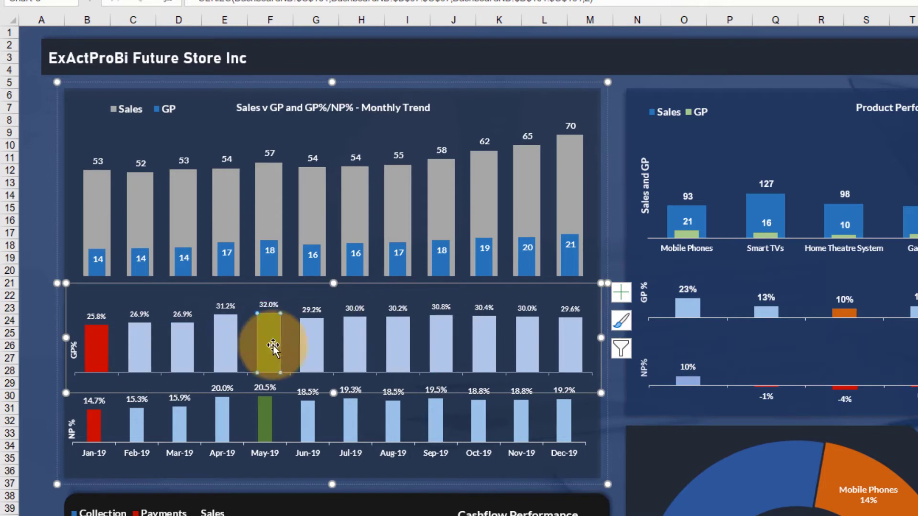
Step: Inspect the NP% chart and its highlighted May-19 and Jan-19 column series
{"action": "scroll", "coordinate": [245, 374], "scroll_direction": "down", "scroll_amount": 1}
{"action": "left_click", "coordinate": [246, 374]}
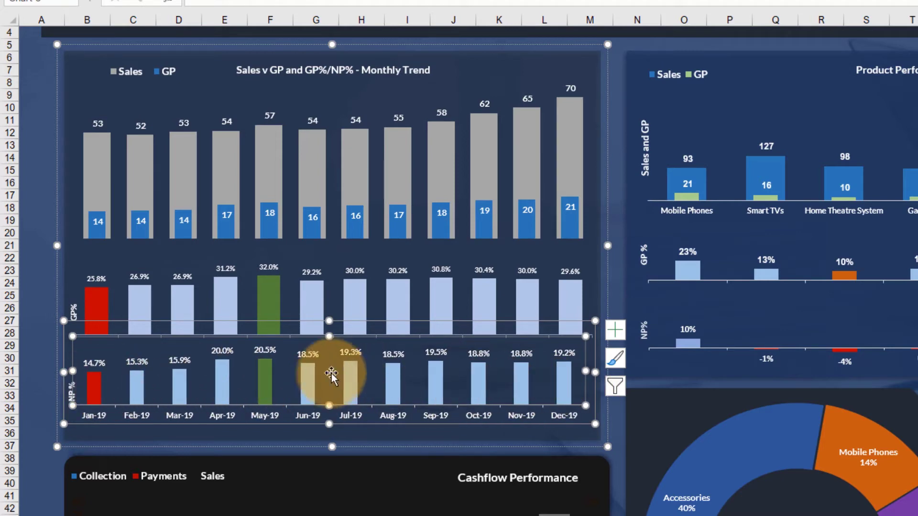
{"action": "left_click", "coordinate": [267, 373]}
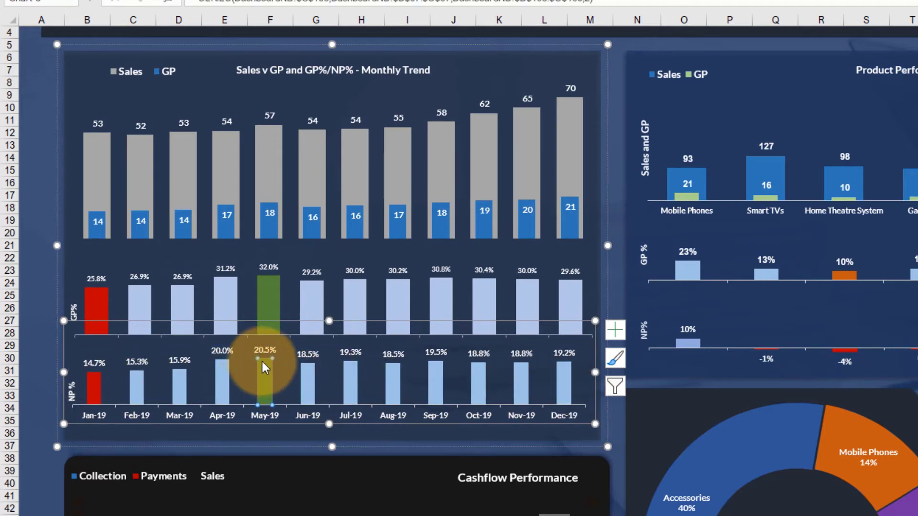
{"action": "left_click", "coordinate": [92, 389]}
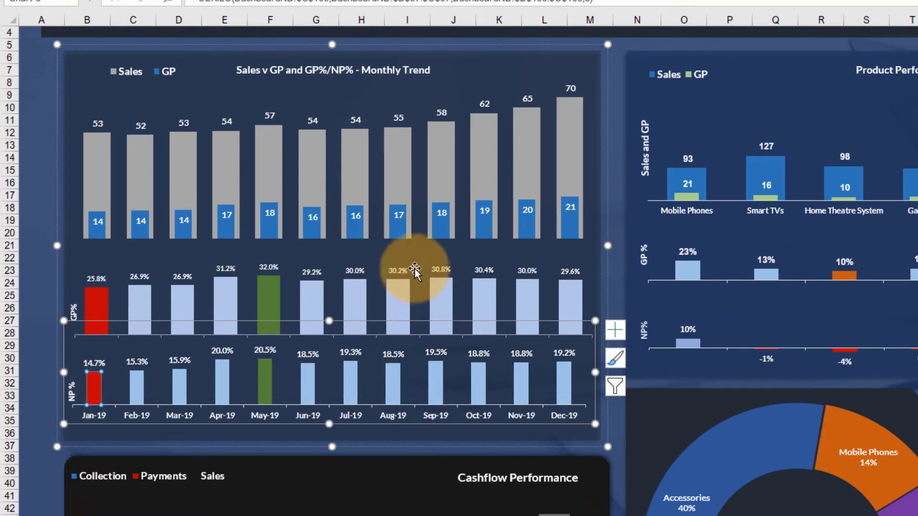
Step: Examine how the Sales and GP, GP% and NP% charts stack in the monthly trend group, leaving nothing selected
{"action": "left_click", "coordinate": [420, 149]}
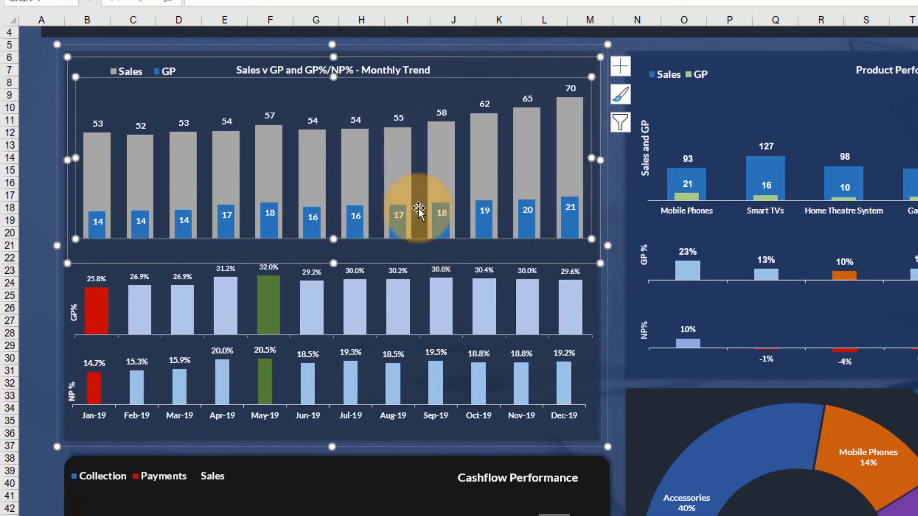
{"action": "left_click", "coordinate": [404, 292]}
{"action": "left_click", "coordinate": [406, 357]}
{"action": "left_click", "coordinate": [407, 283]}
{"action": "left_click", "coordinate": [399, 163]}
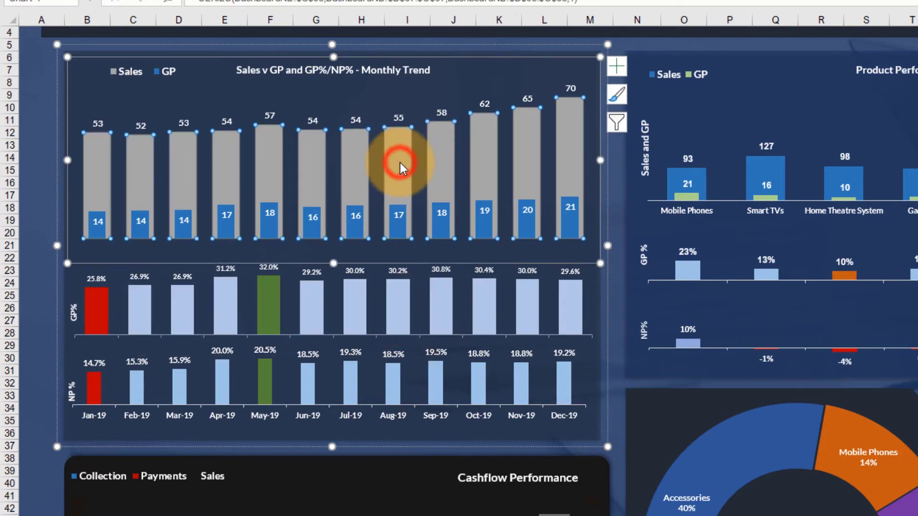
{"action": "left_click", "coordinate": [404, 268]}
{"action": "key", "text": "Escape"}
{"action": "key", "text": "Escape"}
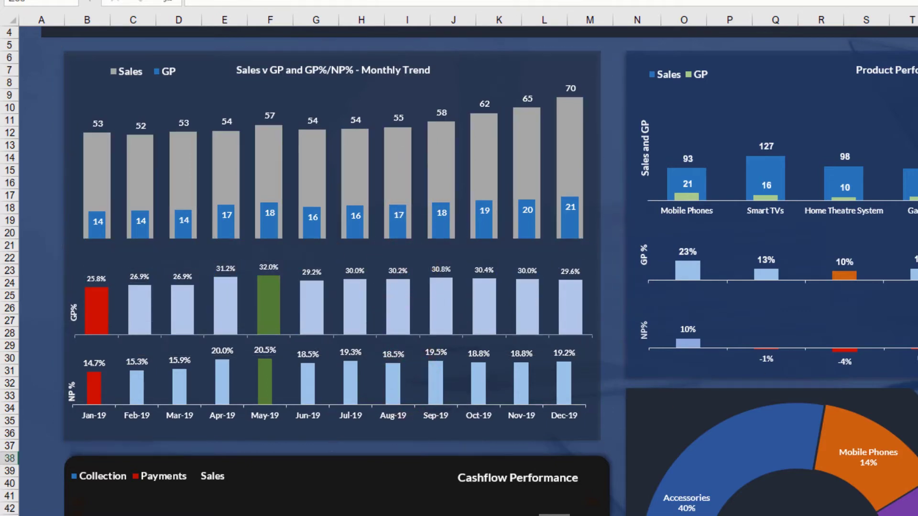
Step: Inspect the two charts that make up the Cashflow Performance group, the Collection/Payments/Sales chart and the OCF chart
{"action": "scroll", "coordinate": [407, 383], "scroll_direction": "down", "scroll_amount": 5}
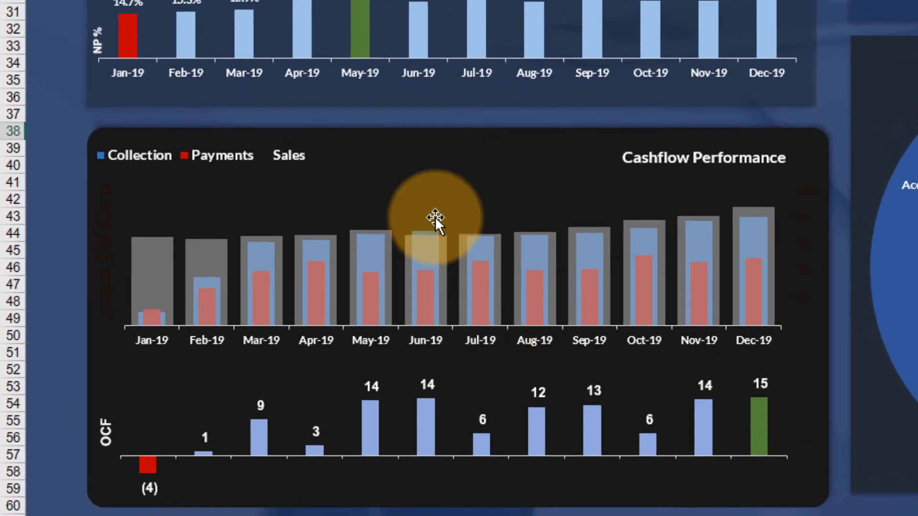
{"action": "left_click", "coordinate": [592, 338]}
{"action": "left_click", "coordinate": [676, 260]}
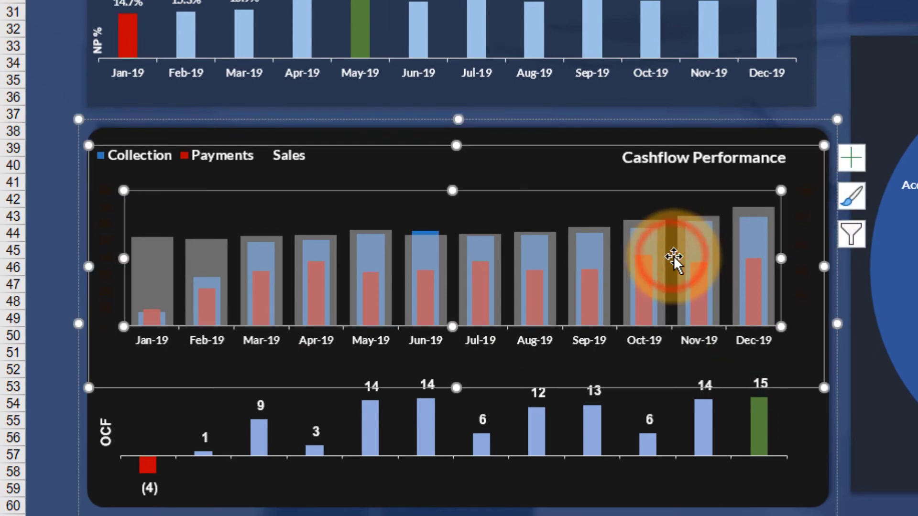
{"action": "left_click", "coordinate": [497, 416]}
{"action": "left_click", "coordinate": [495, 289]}
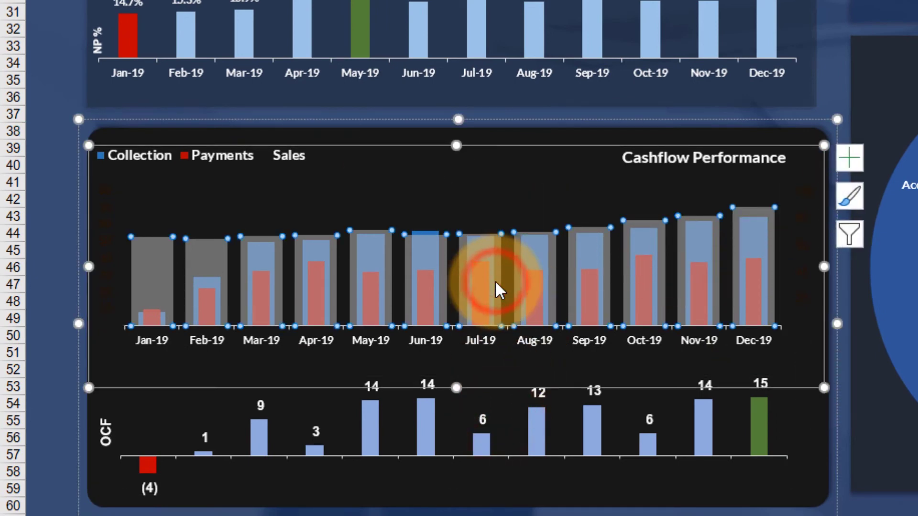
{"action": "left_click", "coordinate": [511, 457]}
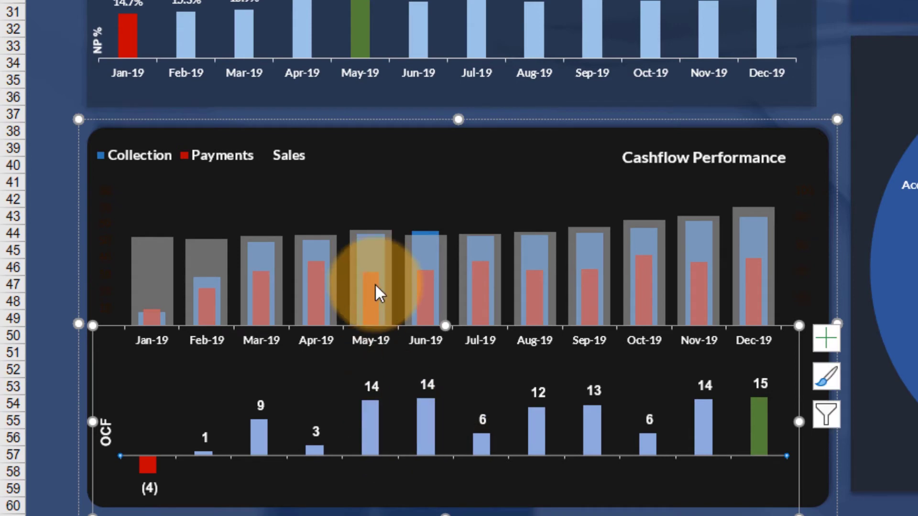
Step: Examine the grey bars overlaying the Collection and Payments columns in the upper Cashflow Performance chart, including Dec-19
{"action": "left_click", "coordinate": [449, 242]}
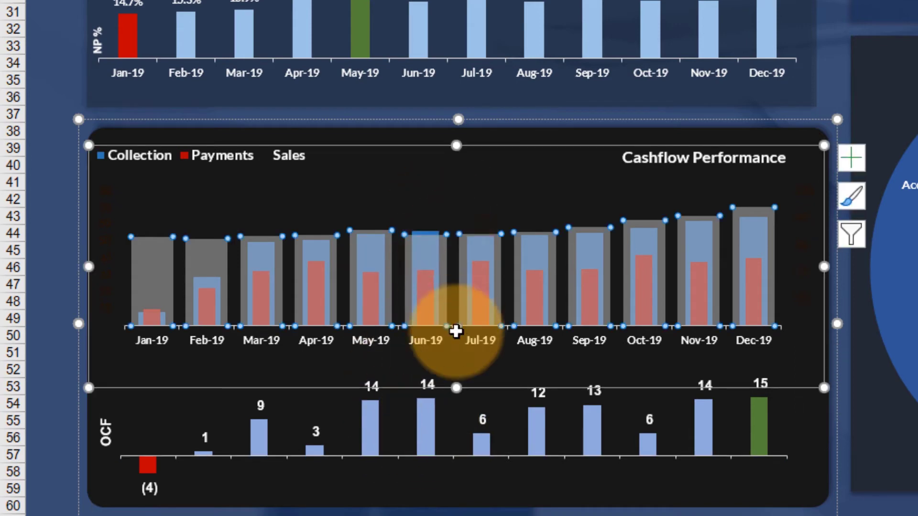
{"action": "left_click", "coordinate": [466, 287]}
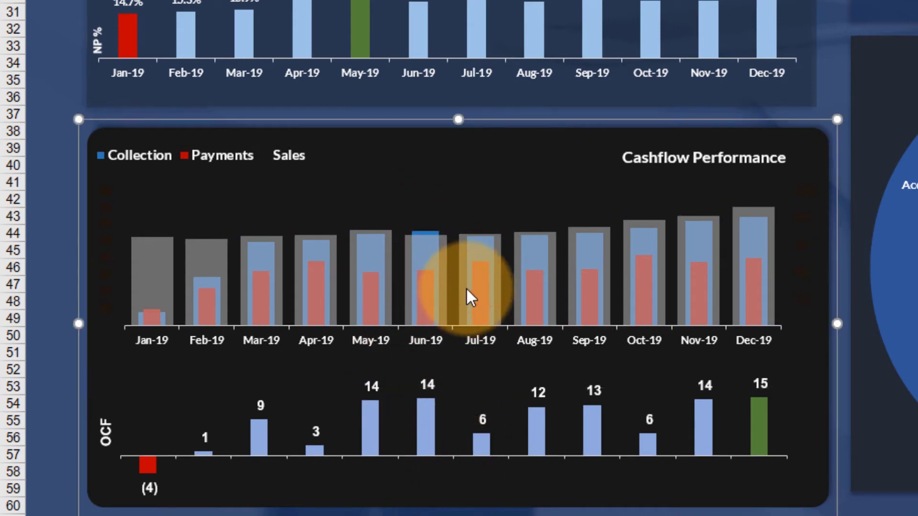
{"action": "left_click", "coordinate": [467, 288]}
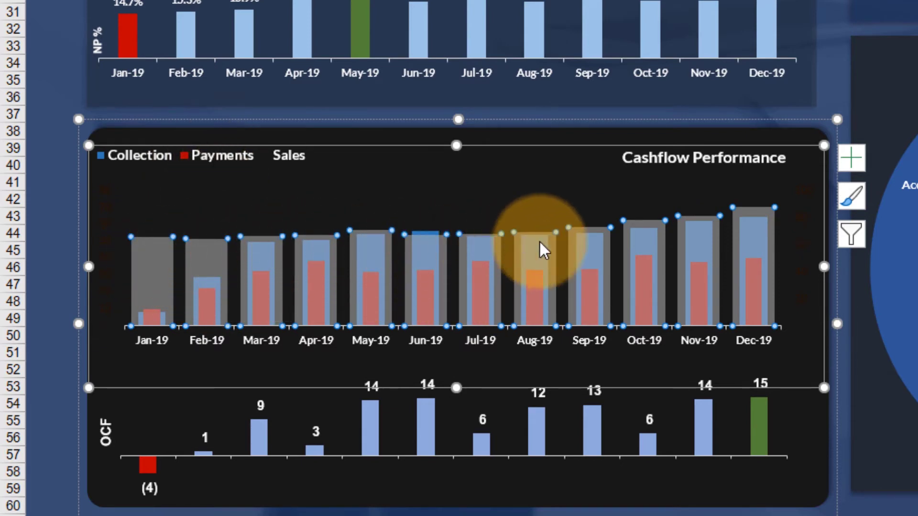
{"action": "mouse_move", "coordinate": [764, 222]}
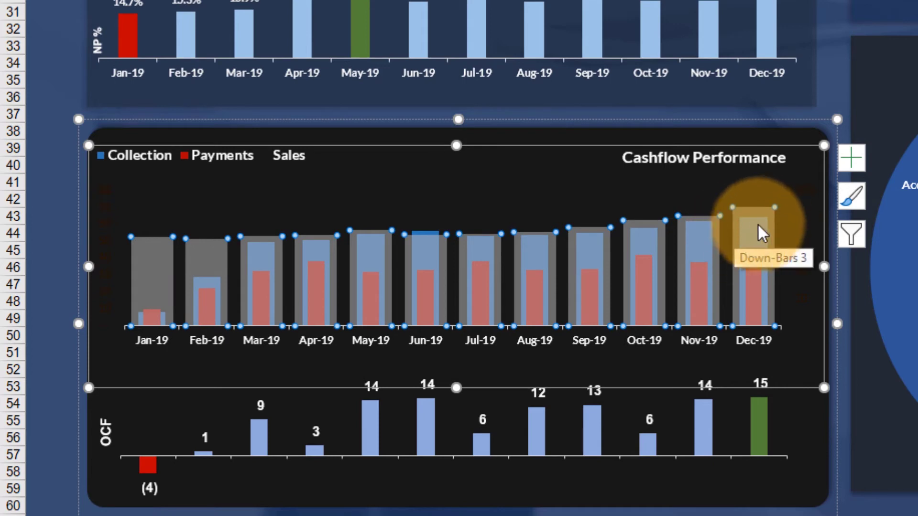
{"action": "key", "text": "Escape"}
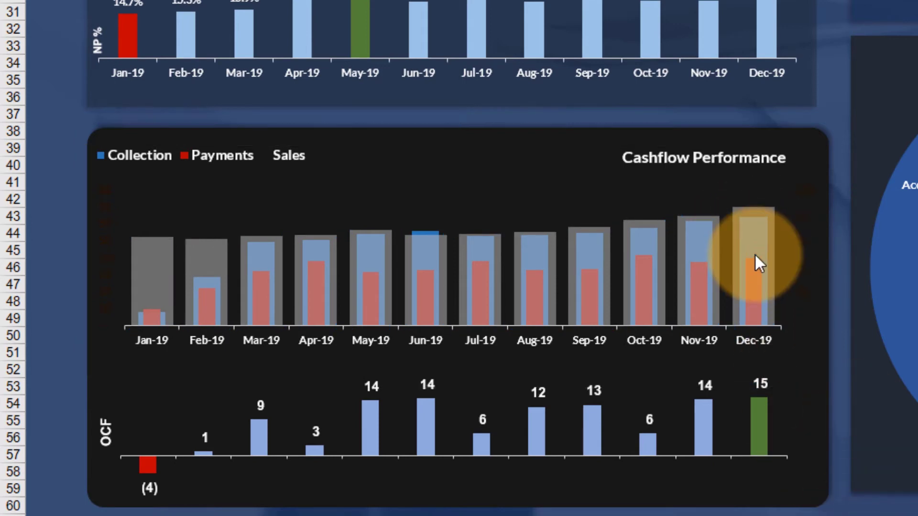
Step: Inspect the data labels and the column series of the OCF chart in the Cashflow Performance group
{"action": "scroll", "coordinate": [595, 327], "scroll_direction": "down", "scroll_amount": 1}
{"action": "left_click", "coordinate": [549, 374]}
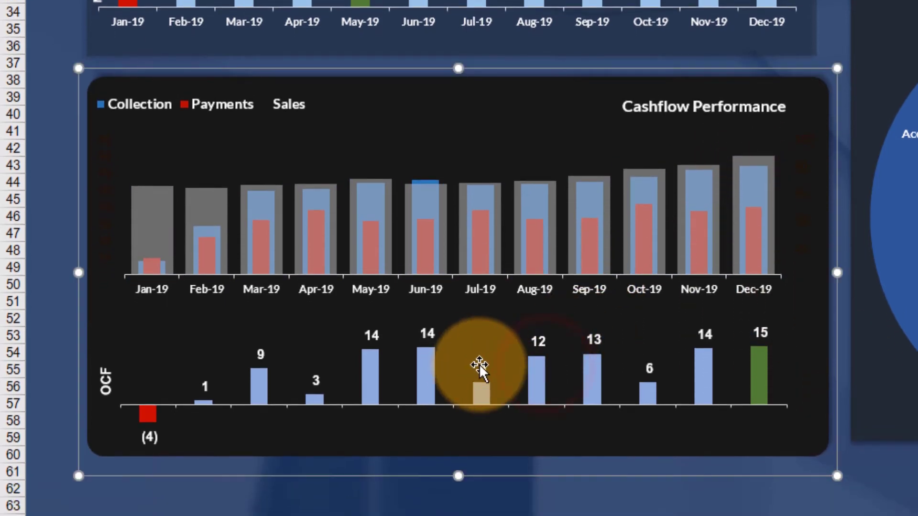
{"action": "left_click", "coordinate": [481, 368]}
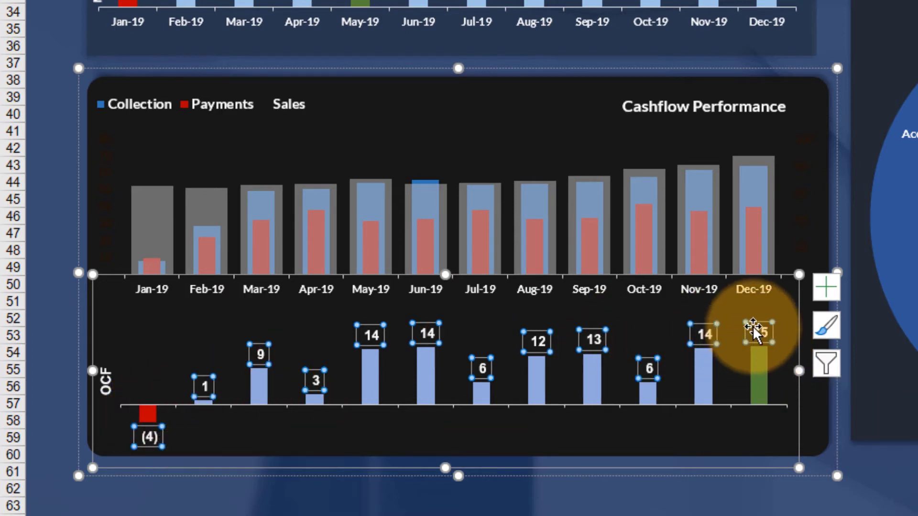
{"action": "left_click", "coordinate": [758, 349]}
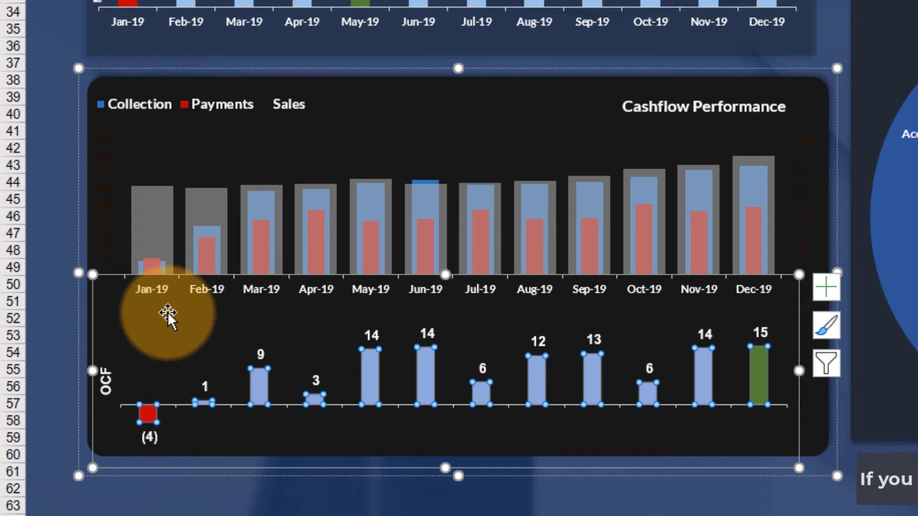
Step: Compare the Jan-19 Collection and Payments columns with the Jan-19 operating cash flow column below them
{"action": "left_click", "coordinate": [158, 237]}
{"action": "left_click", "coordinate": [158, 377]}
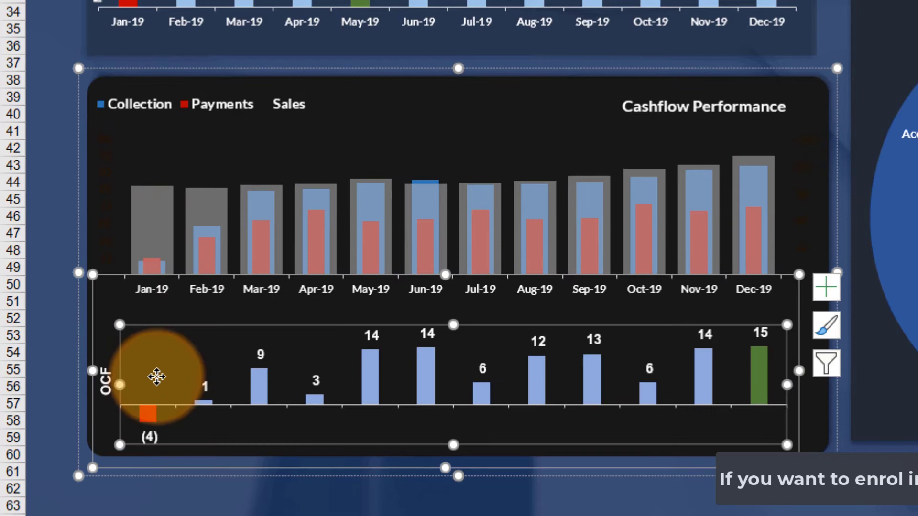
{"action": "left_click", "coordinate": [159, 258]}
{"action": "left_click", "coordinate": [140, 377]}
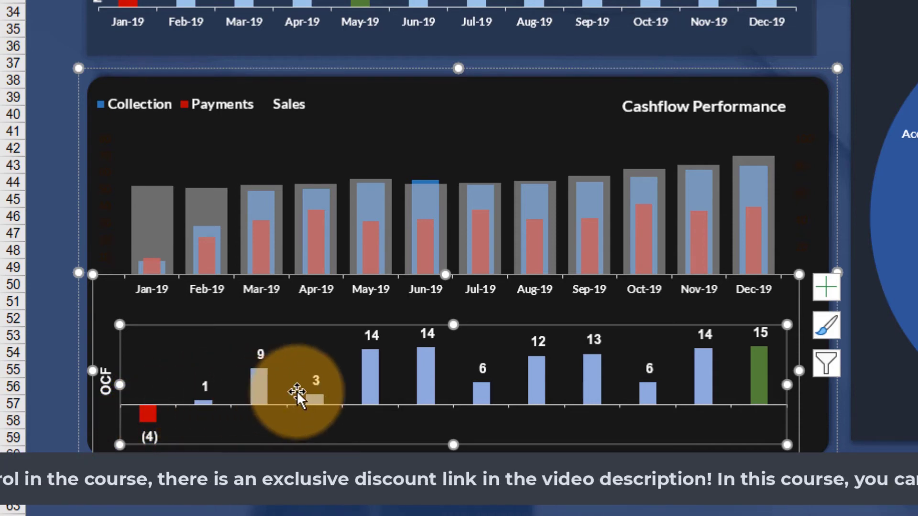
{"action": "left_click", "coordinate": [162, 205]}
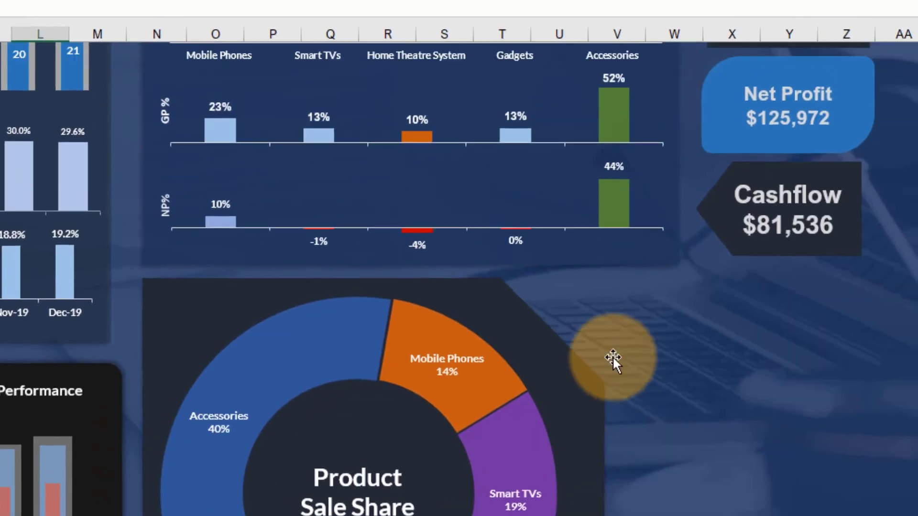
Step: Inspect the Sales and GP, GP% and NP% charts that make up the product performance group
{"action": "scroll", "coordinate": [611, 361], "scroll_direction": "up", "scroll_amount": 4}
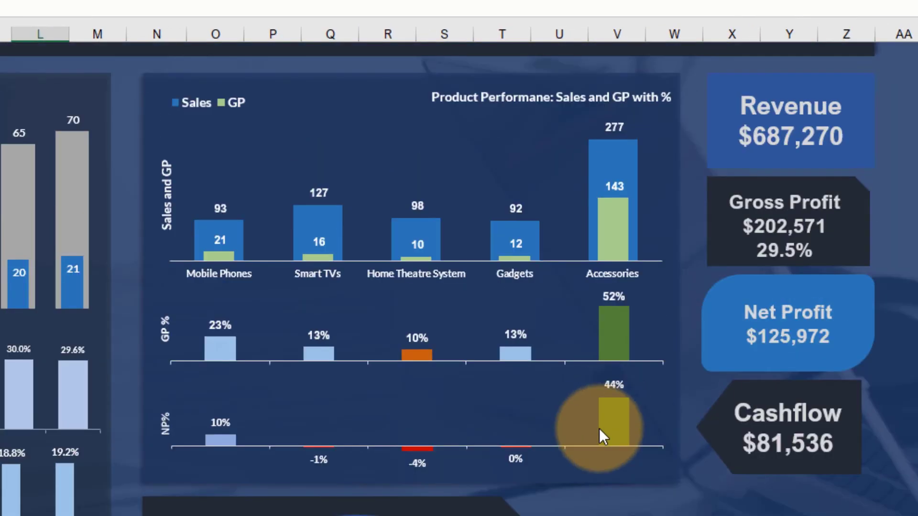
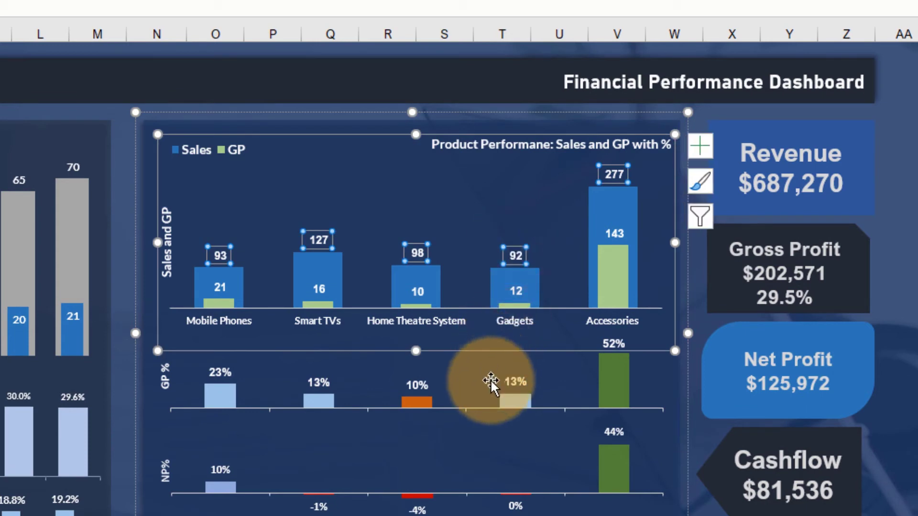
{"action": "left_click", "coordinate": [476, 463]}
{"action": "left_click", "coordinate": [476, 399], "text": "ctrl"}
{"action": "left_click", "coordinate": [455, 259]}
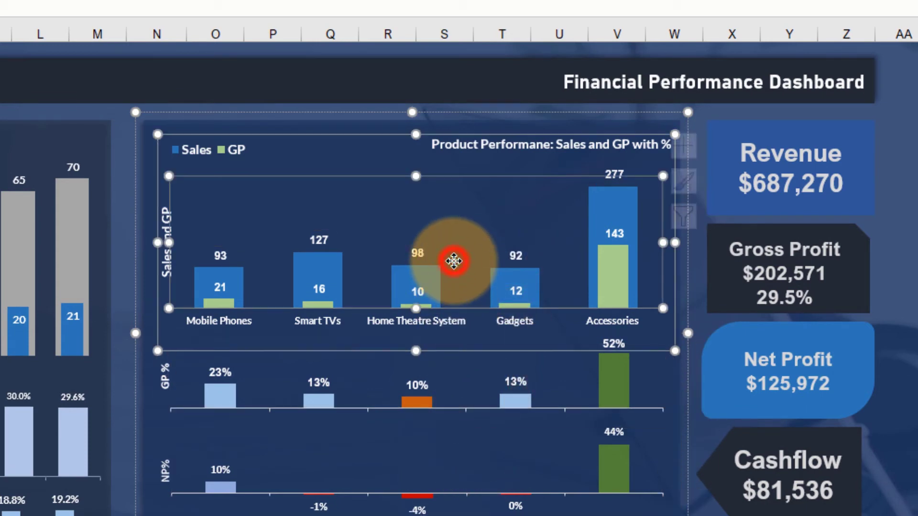
{"action": "left_click", "coordinate": [459, 372]}
{"action": "left_click", "coordinate": [470, 464]}
{"action": "left_click", "coordinate": [573, 198]}
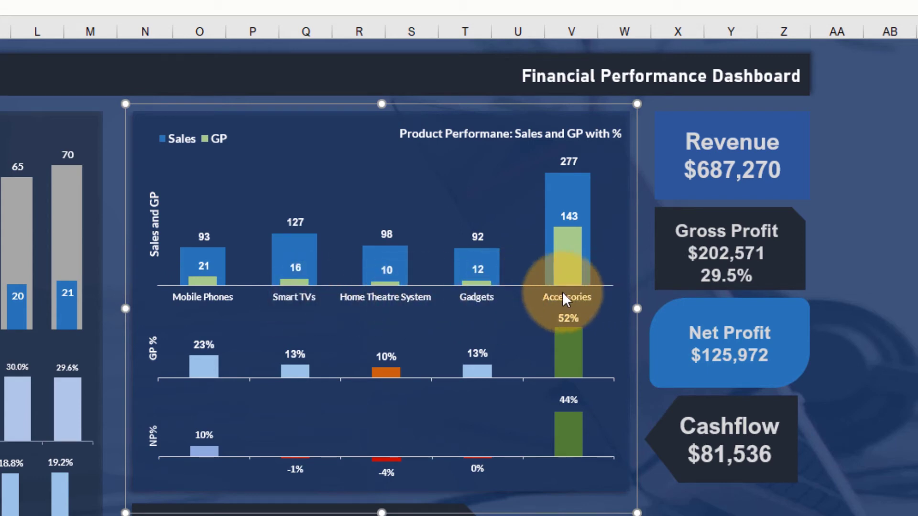
Step: Inspect the Sales and GP column series by product, together with the GP % and NP% charts beneath them
{"action": "left_click", "coordinate": [567, 179]}
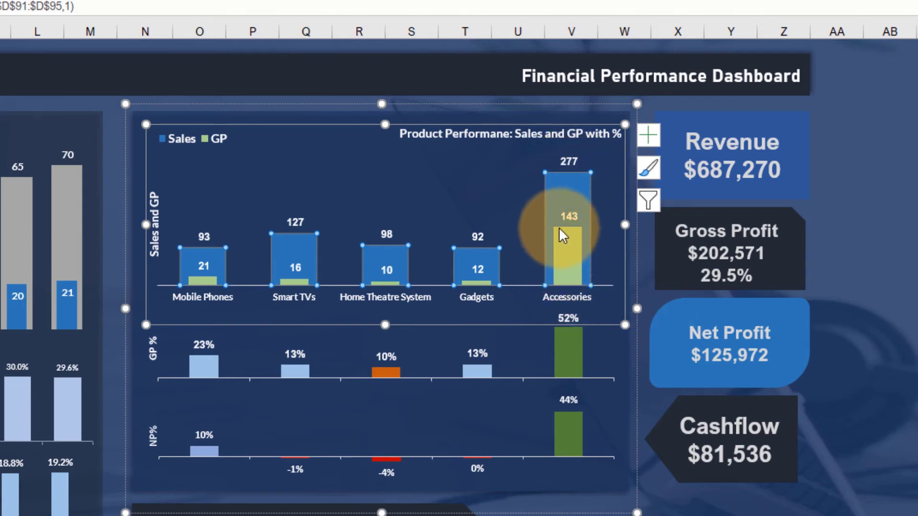
{"action": "left_click", "coordinate": [564, 248]}
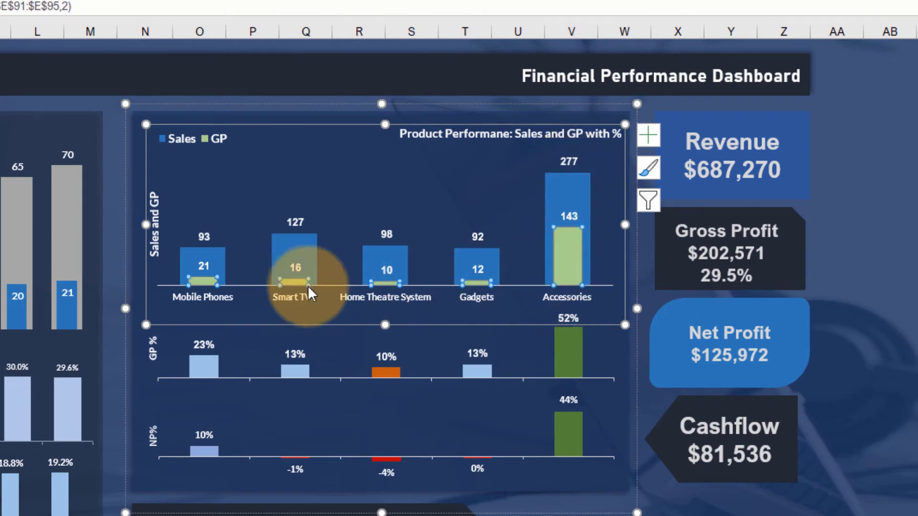
{"action": "left_click", "coordinate": [232, 356]}
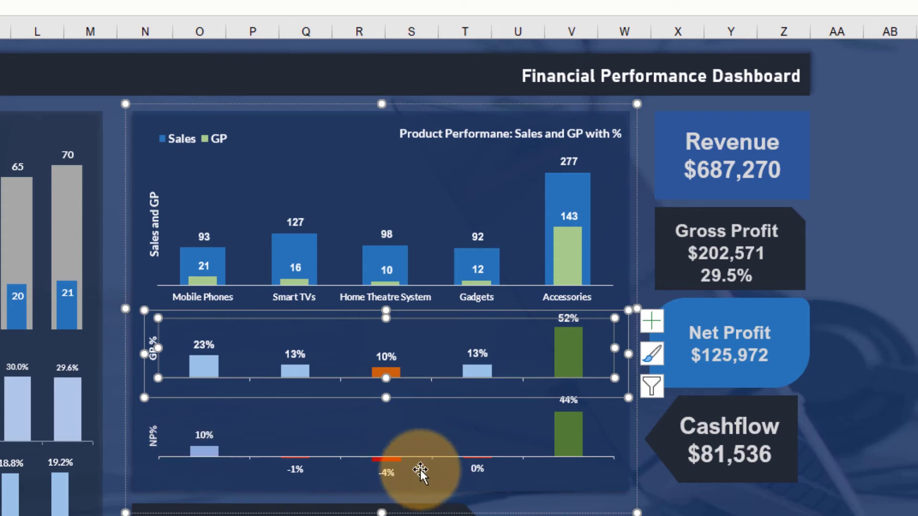
{"action": "left_click", "coordinate": [198, 436]}
Step: Examine the green Accessories column that marks the highest margin in the GP % chart
{"action": "left_click", "coordinate": [574, 342]}
{"action": "left_click", "coordinate": [573, 342]}
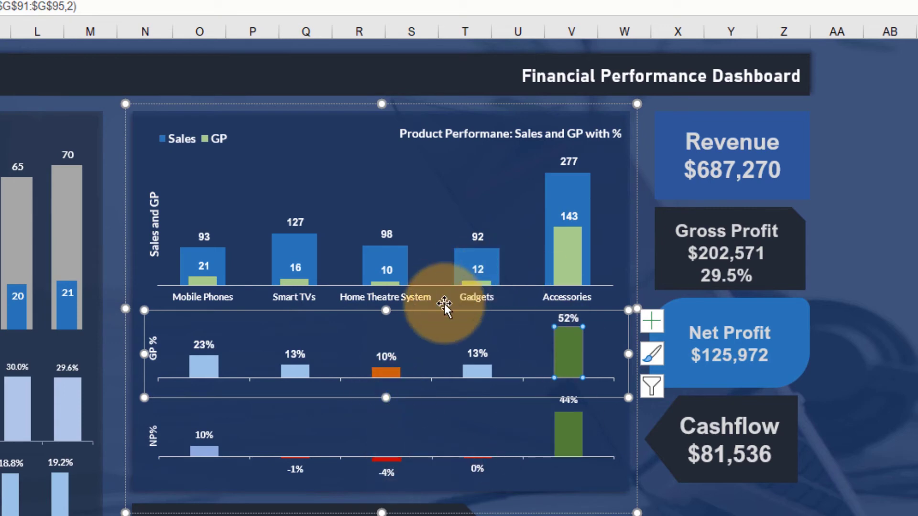
{"action": "left_click", "coordinate": [573, 511]}
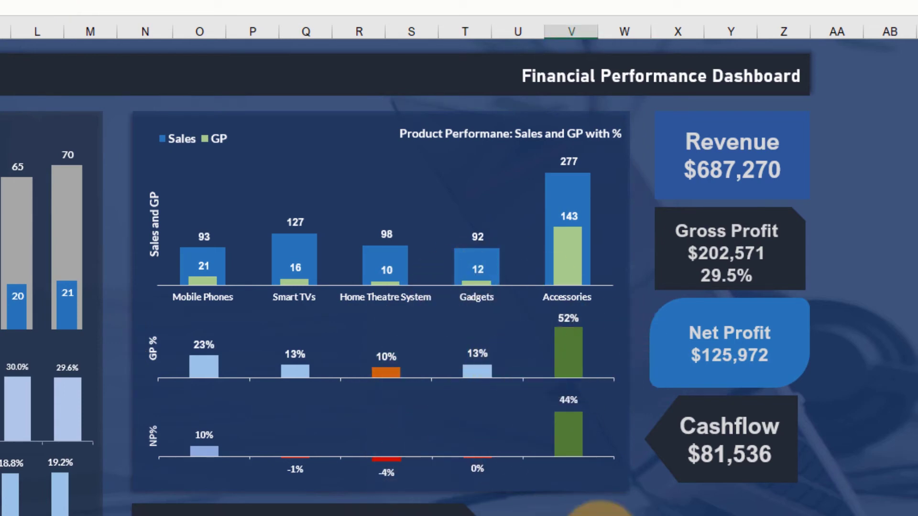
Step: Compare the GP % column series and its highlighted Accessories maximum with the Max NP% column for Accessories
{"action": "left_click", "coordinate": [578, 345]}
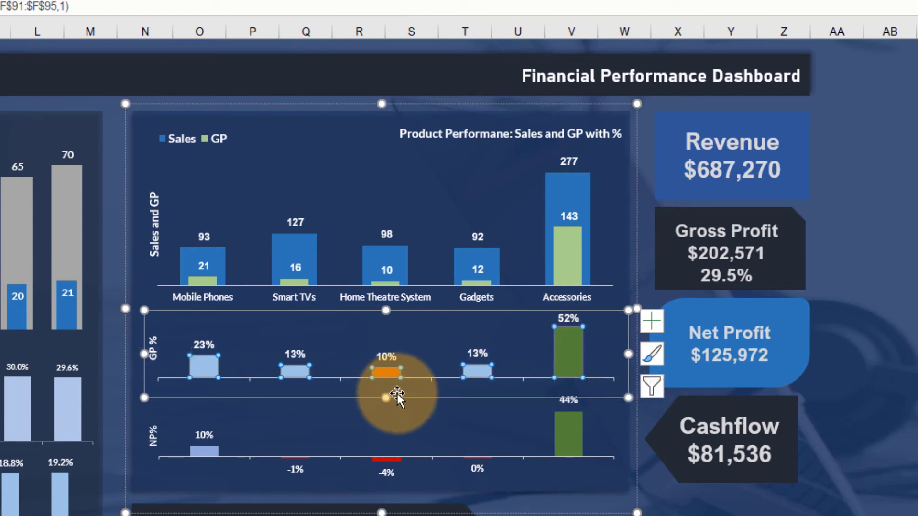
{"action": "left_click", "coordinate": [569, 423]}
{"action": "left_click", "coordinate": [570, 425]}
{"action": "left_click", "coordinate": [571, 425]}
{"action": "left_click", "coordinate": [562, 356]}
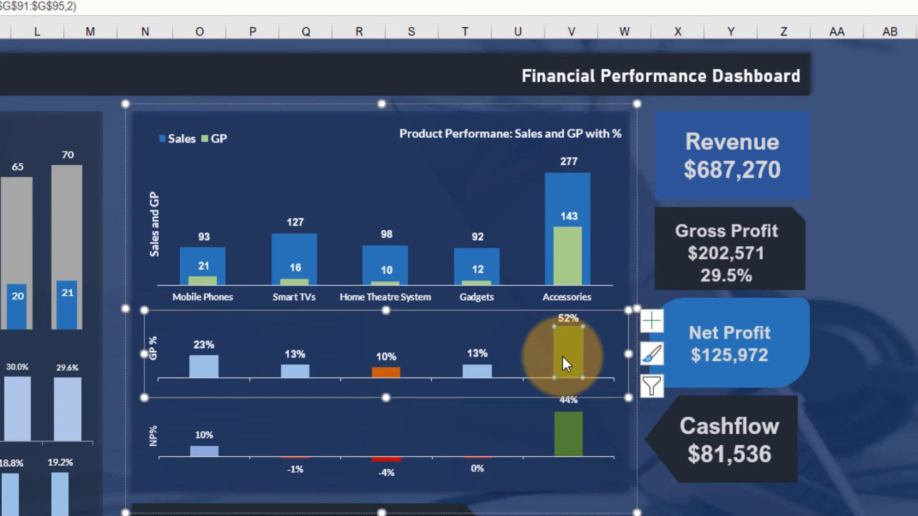
{"action": "left_click", "coordinate": [562, 428]}
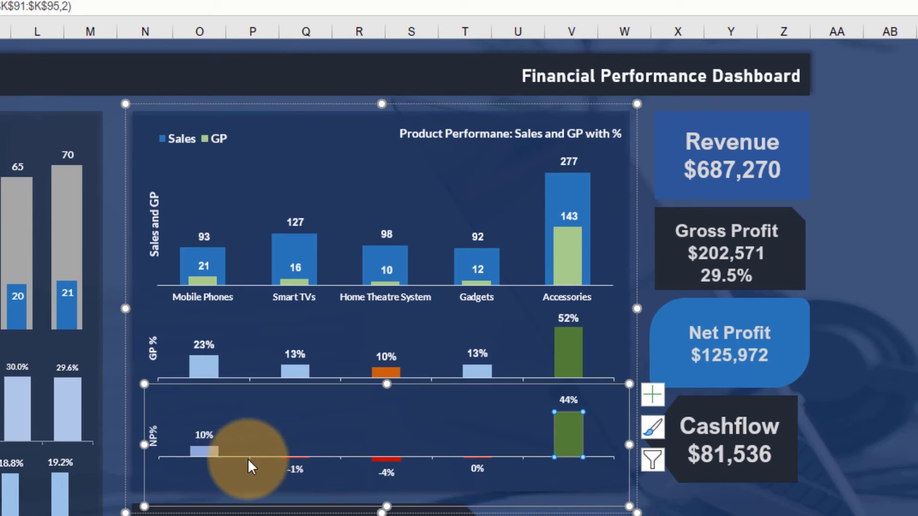
{"action": "mouse_move", "coordinate": [566, 425]}
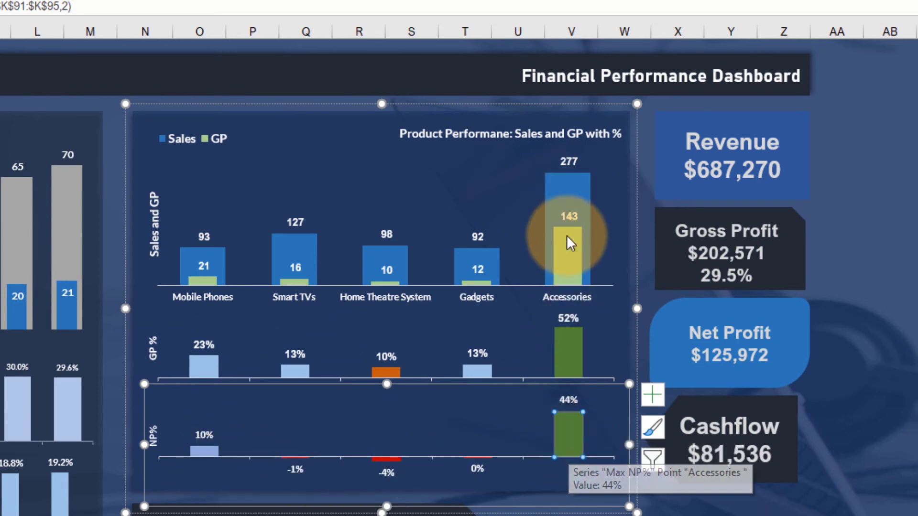
Step: Inspect the NP% column series and its data labels for Smart TVs, Home Theatre System and Gadgets
{"action": "left_click", "coordinate": [202, 451]}
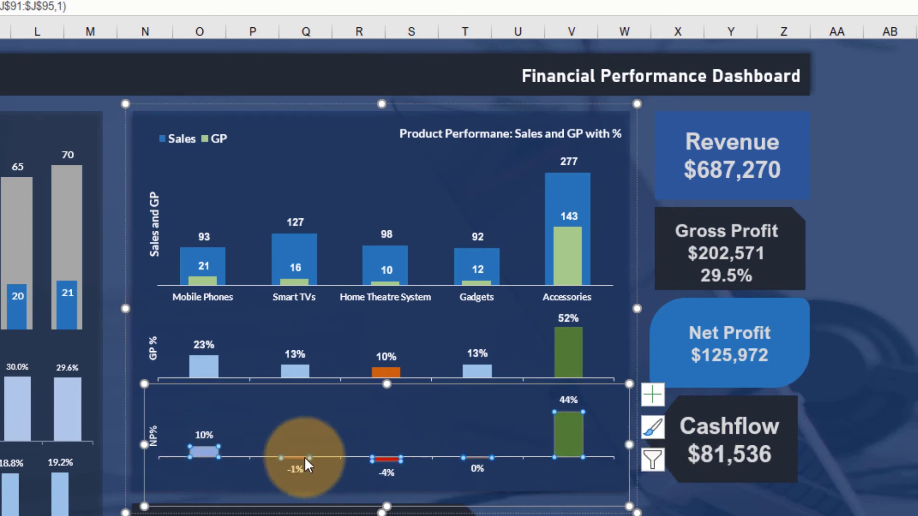
{"action": "left_click", "coordinate": [473, 469]}
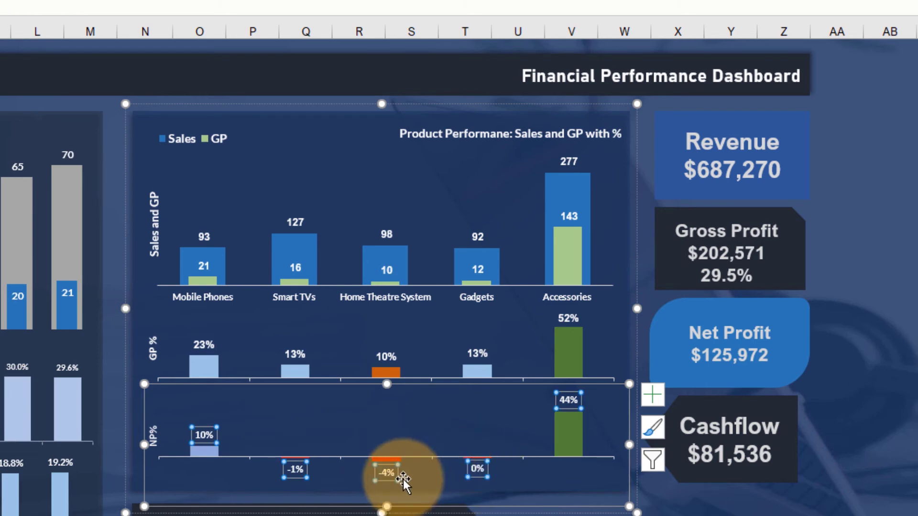
{"action": "left_click", "coordinate": [297, 477]}
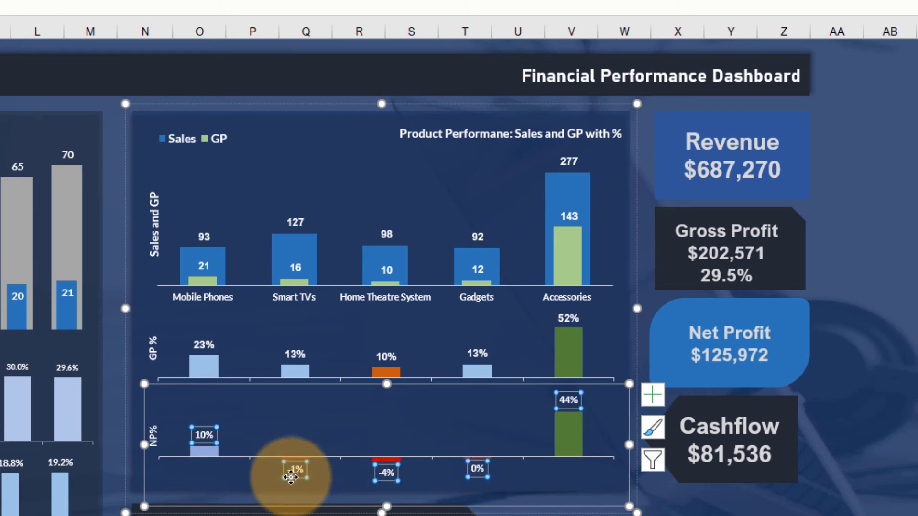
{"action": "left_click", "coordinate": [377, 480]}
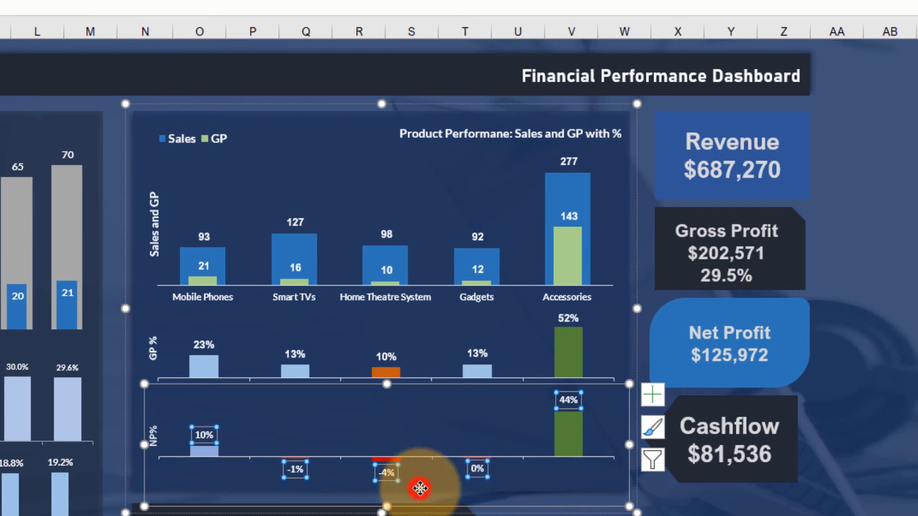
{"action": "key", "text": "Escape"}
{"action": "left_click", "coordinate": [388, 464]}
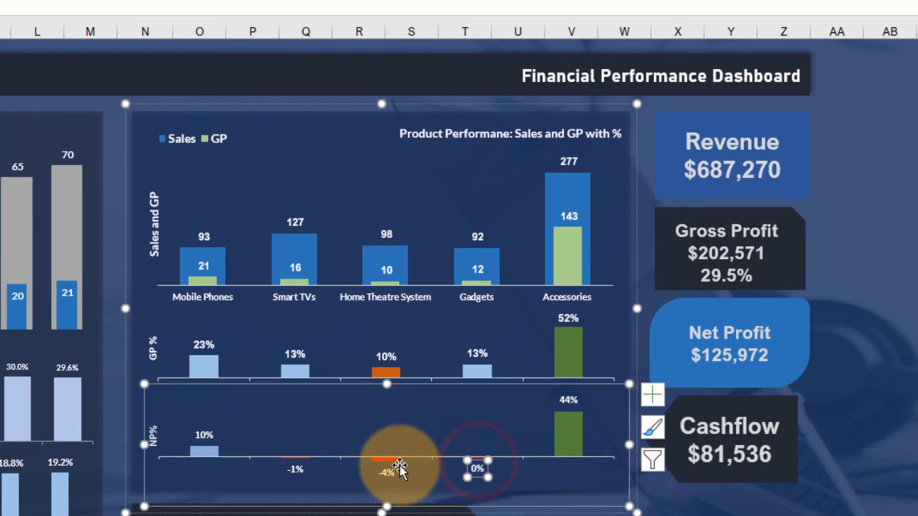
{"action": "key", "text": "Escape"}
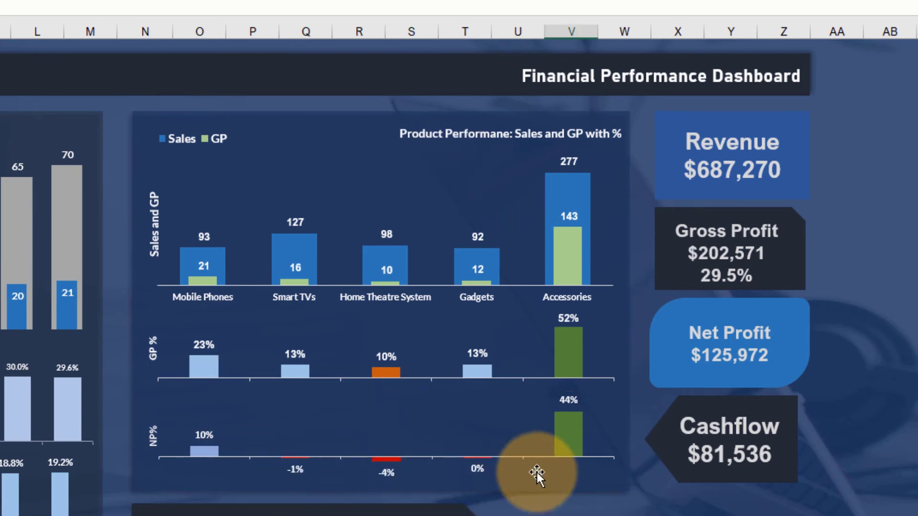